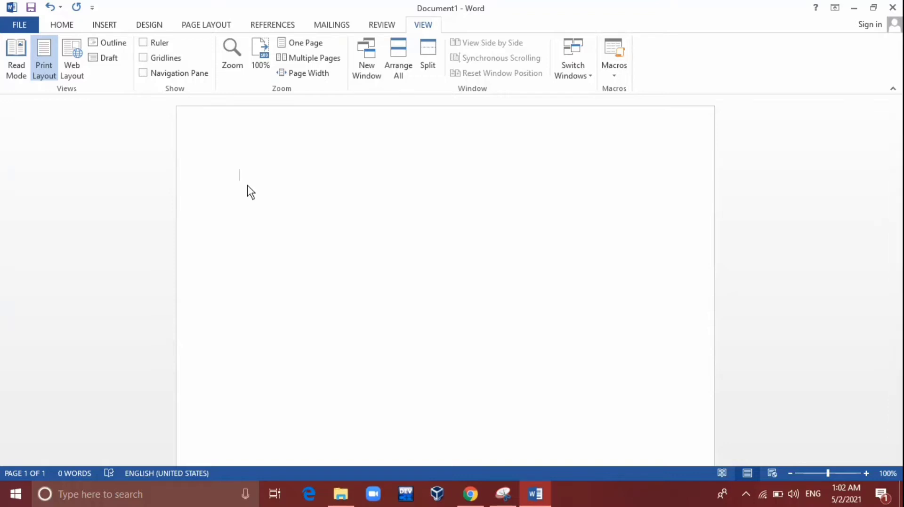
- Fill the blank document with three sets of sample paragraphs generated by =rand()
type("=rand")
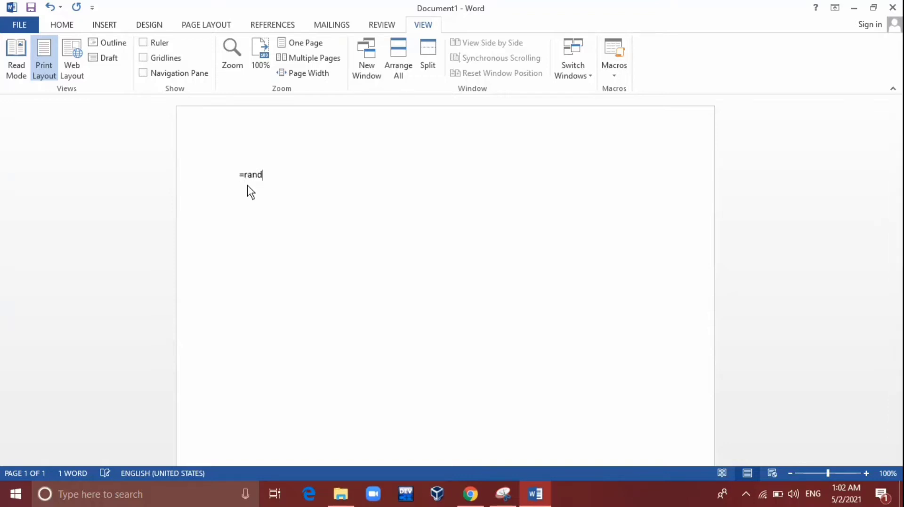
type("()")
key("Return")
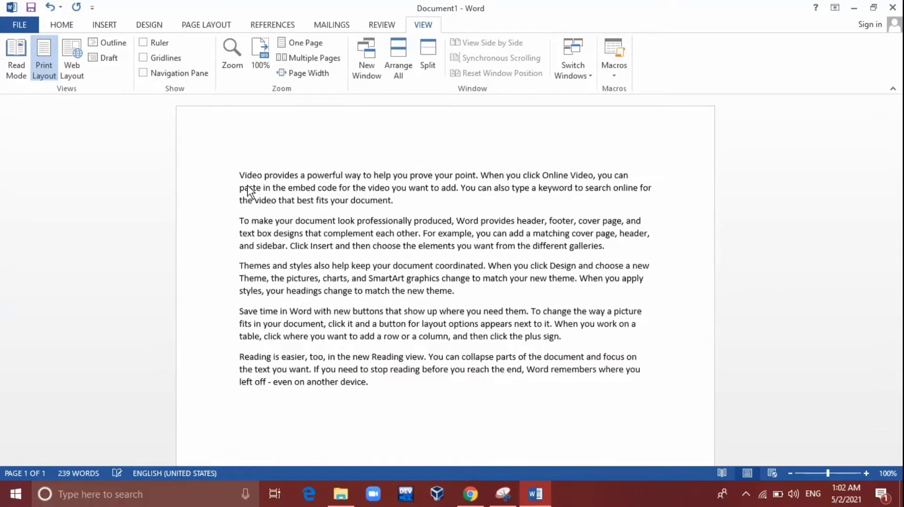
type("=rand()")
key("Return")
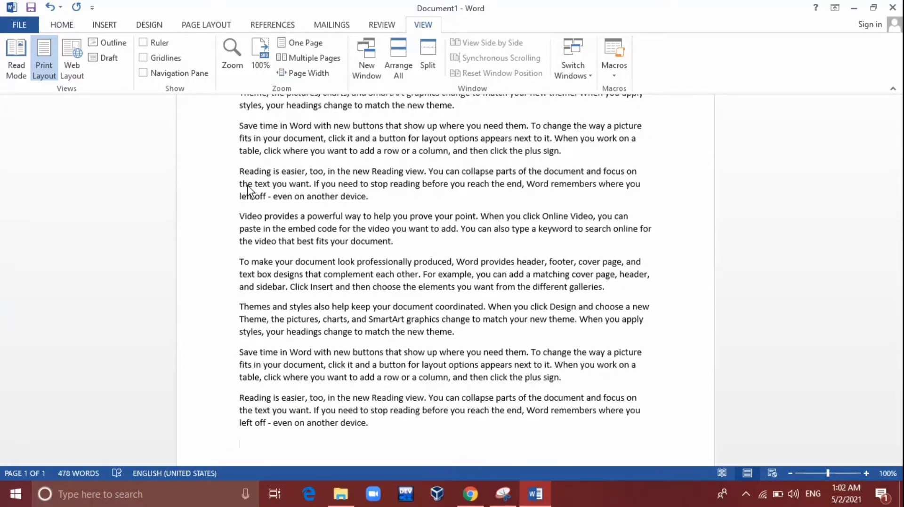
type("=rand()")
key("Return")
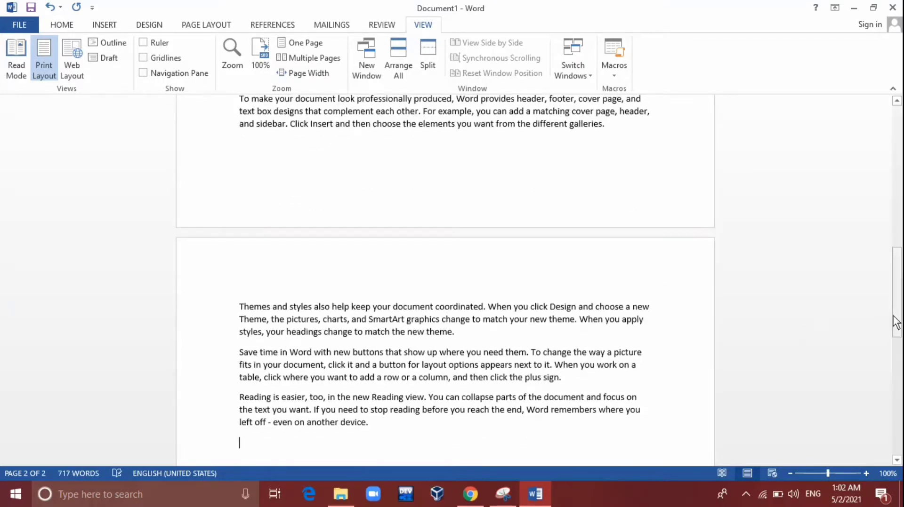
left_click_drag(895, 323, 896, 137)
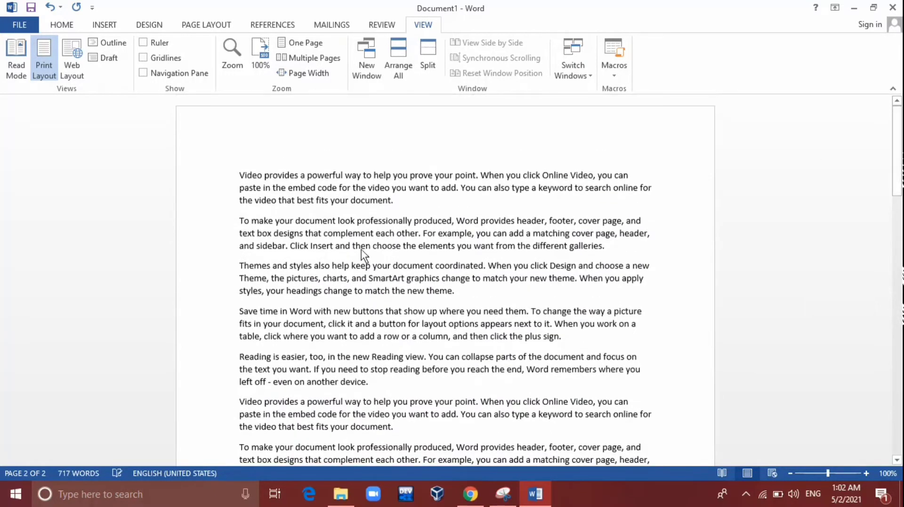
left_click(290, 234)
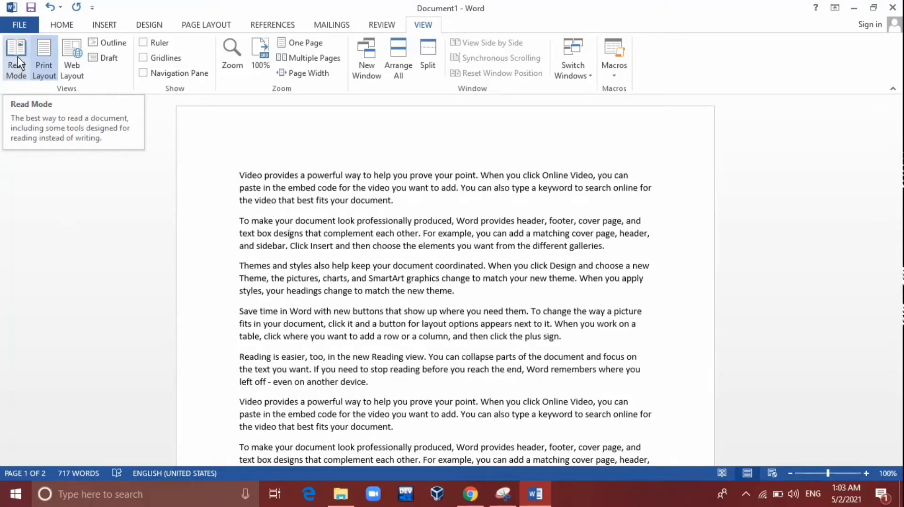
- Page forward and back through the document in Read Mode, and return to Print Layout
mouse_move(897, 174)
left_mouse_down()
mouse_move(900, 370)
mouse_move(900, 170)
left_mouse_up()
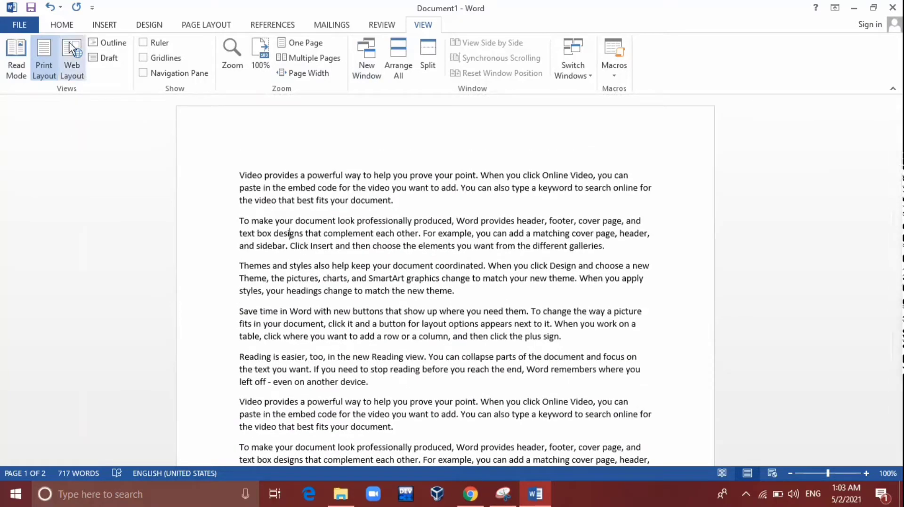
left_click(18, 56)
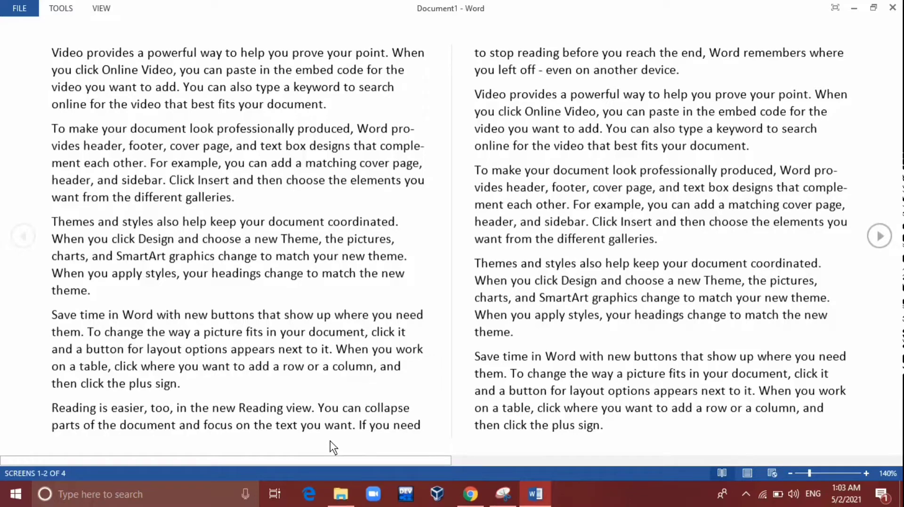
left_click(880, 236)
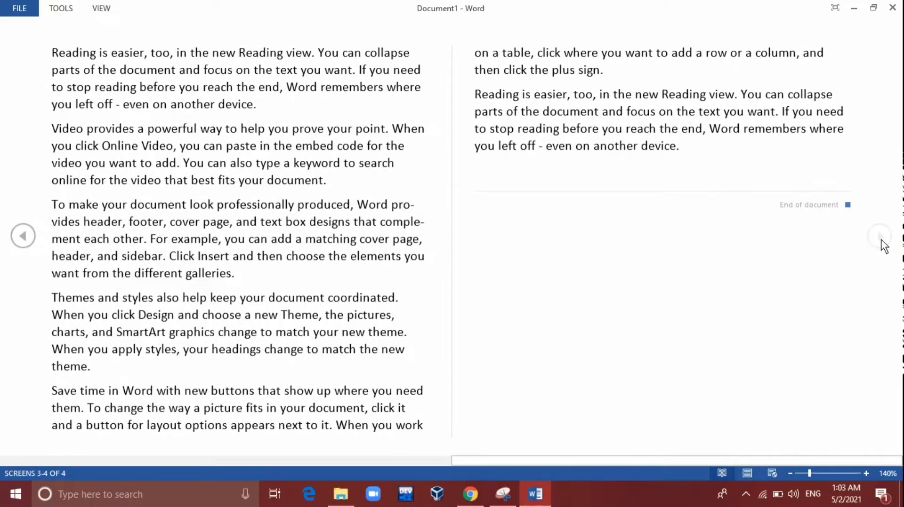
left_click(23, 236)
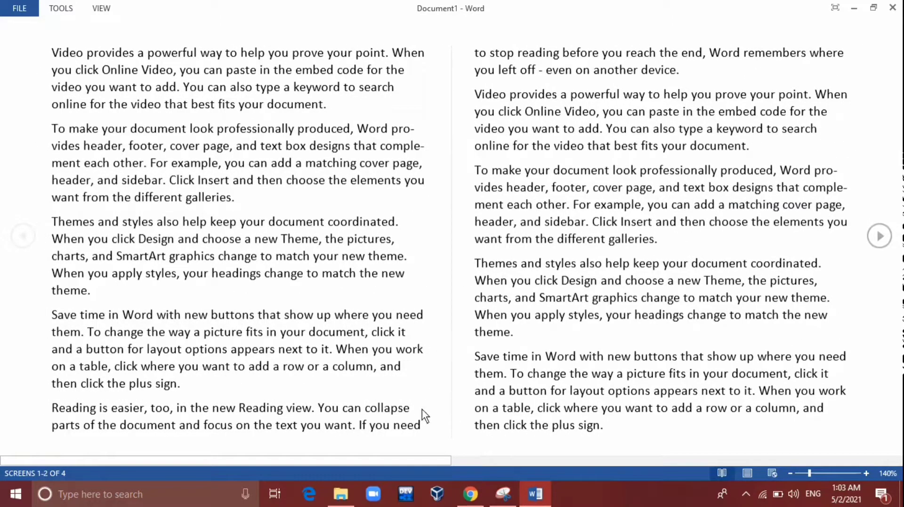
left_click(879, 235)
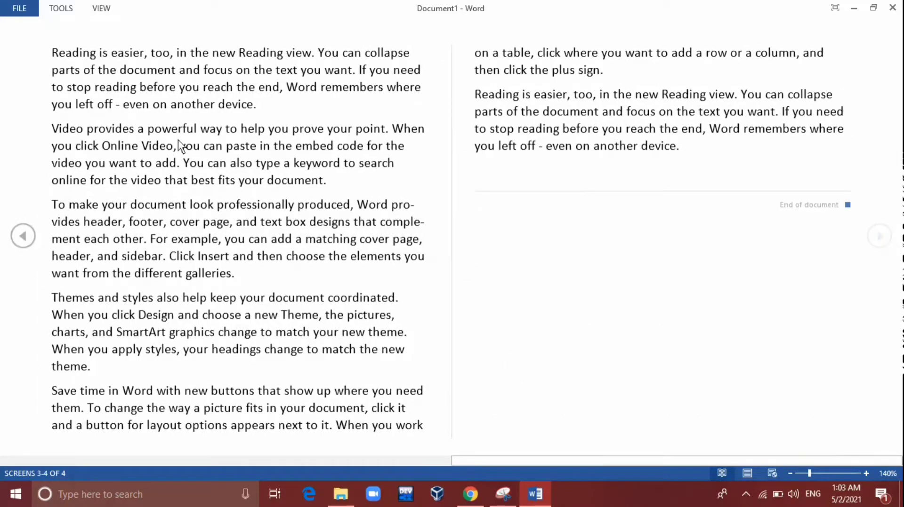
left_click(21, 238)
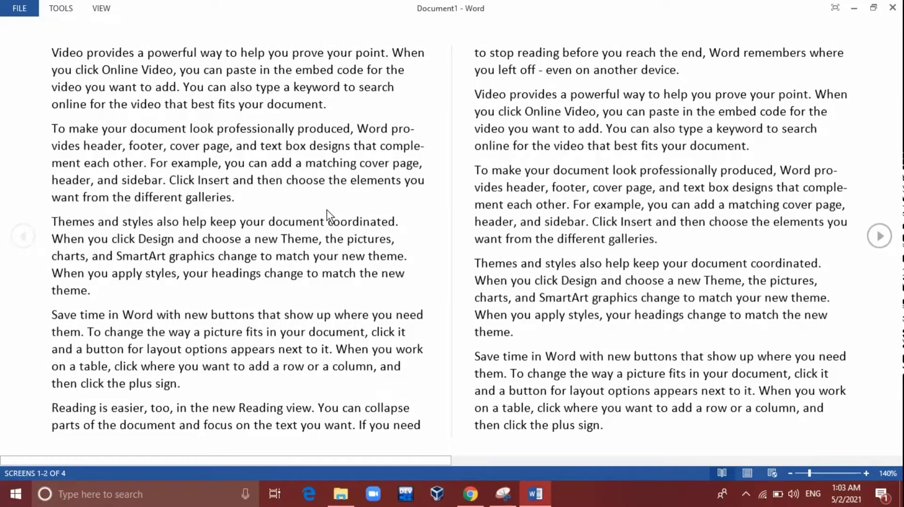
key("Escape")
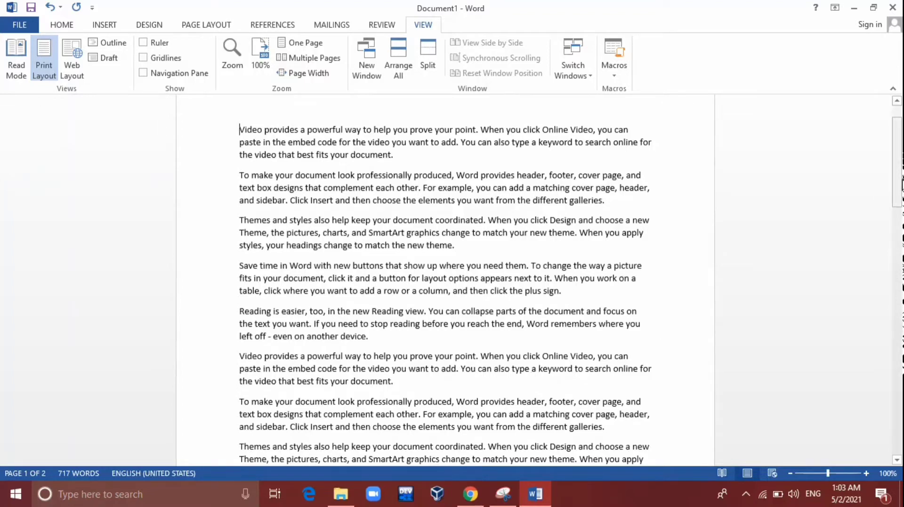
- Display the document in Web Layout and append another set of sample paragraphs at its end with =rand()
left_click_drag(898, 165, 898, 134)
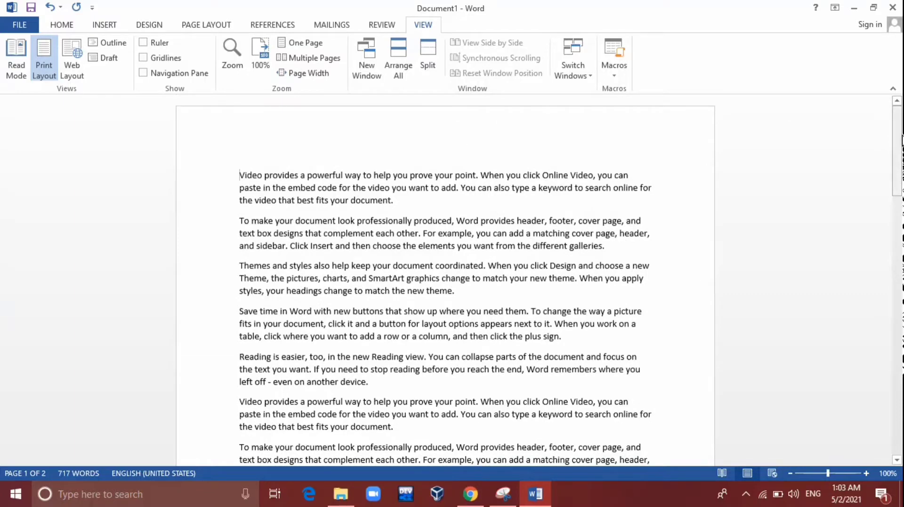
mouse_move(897, 124)
left_mouse_down()
mouse_move(898, 184)
mouse_move(898, 123)
left_mouse_up()
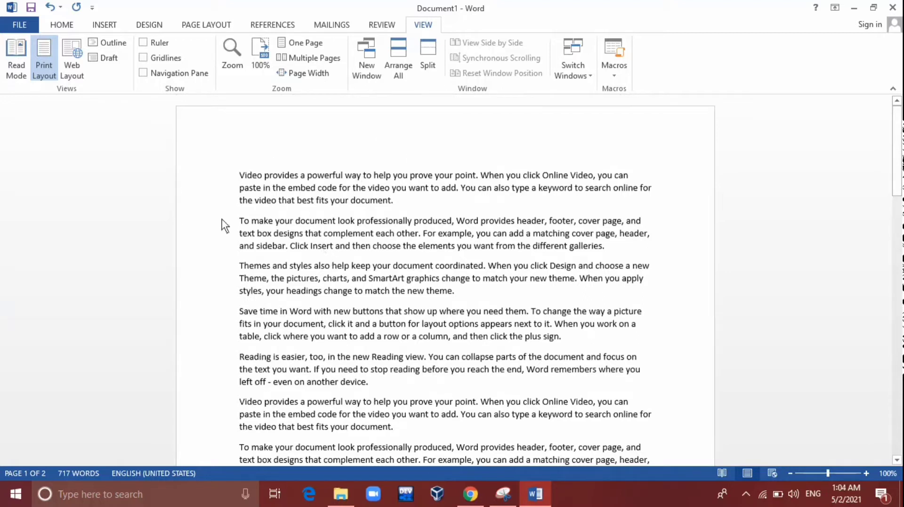
left_click(77, 77)
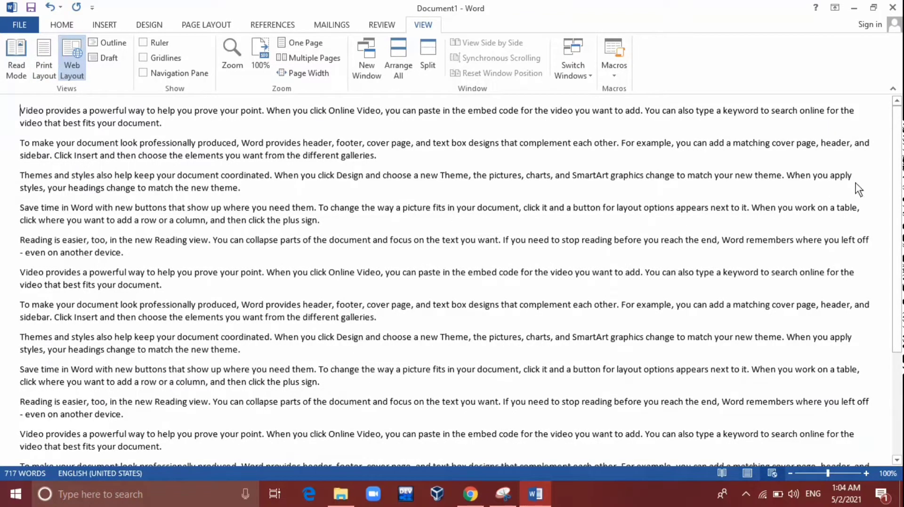
left_click_drag(900, 181, 901, 322)
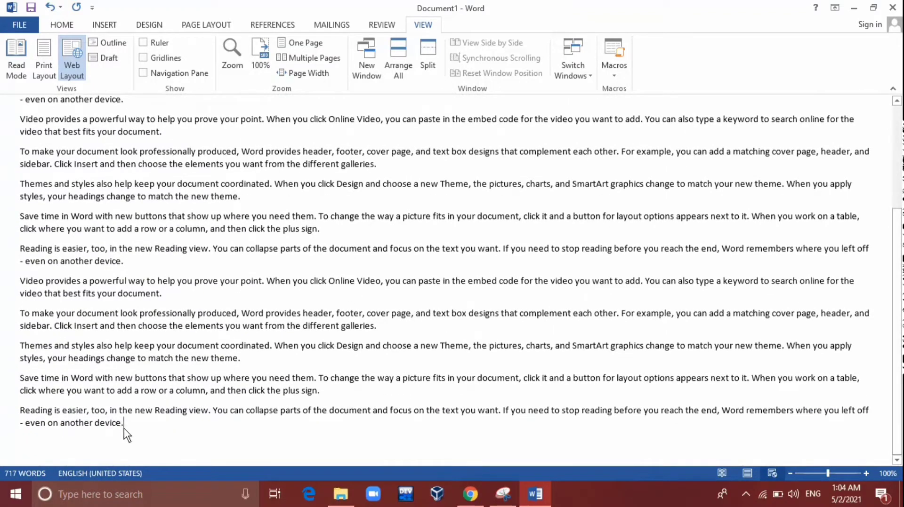
key("Return")
type("=ra")
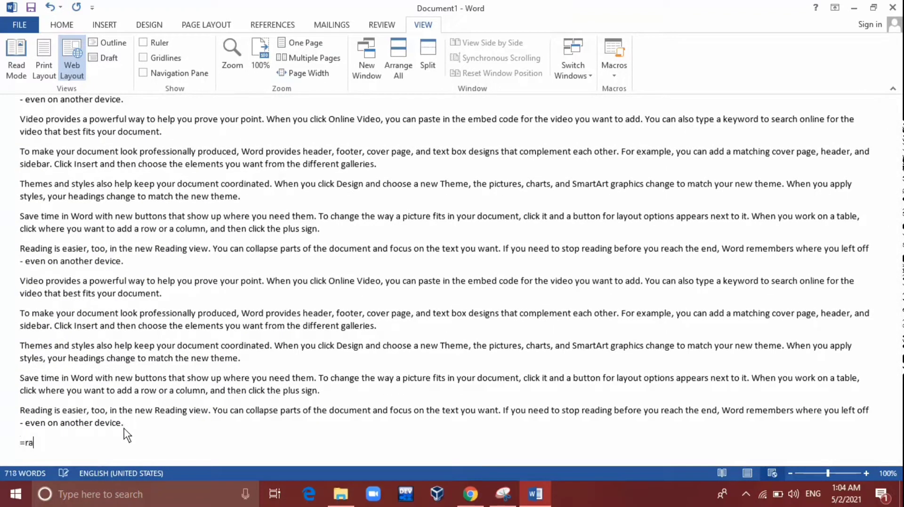
type("nd()")
key("Return")
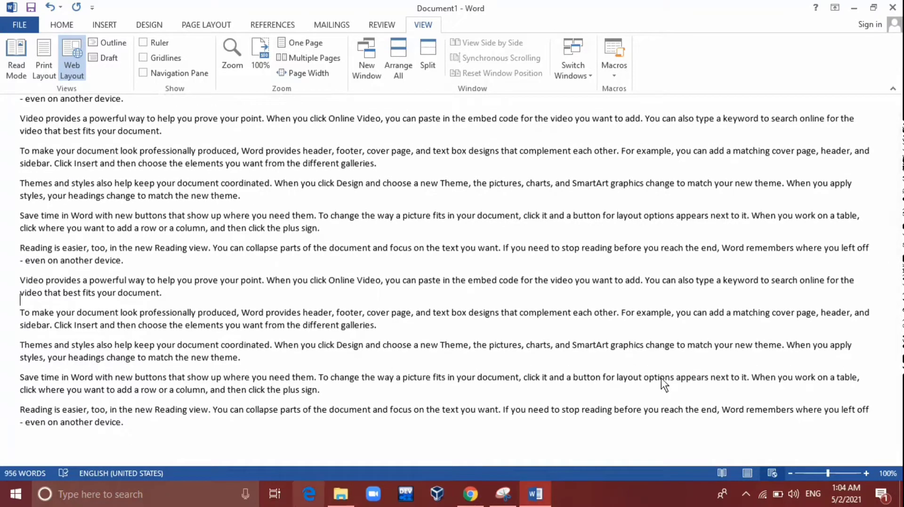
- Switch the document from Web Layout back to Print Layout and return to its beginning
left_click_drag(900, 348, 900, 188)
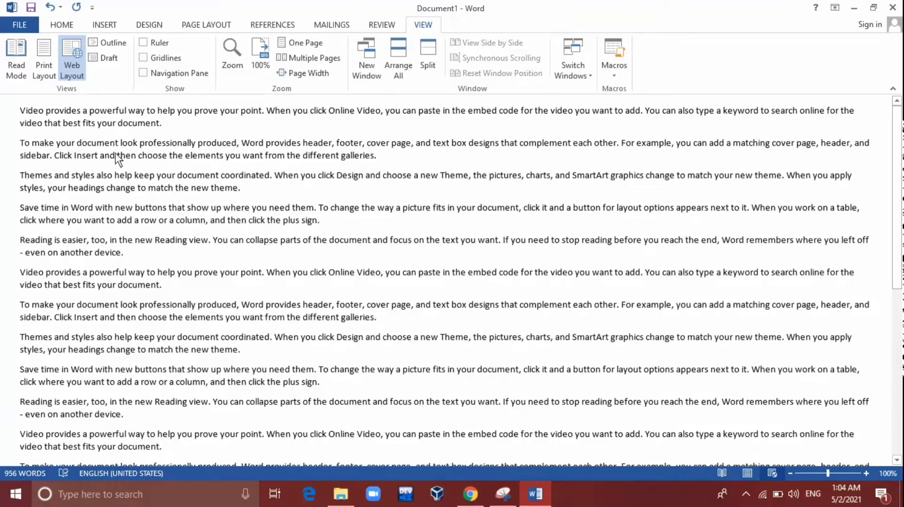
left_click(44, 69)
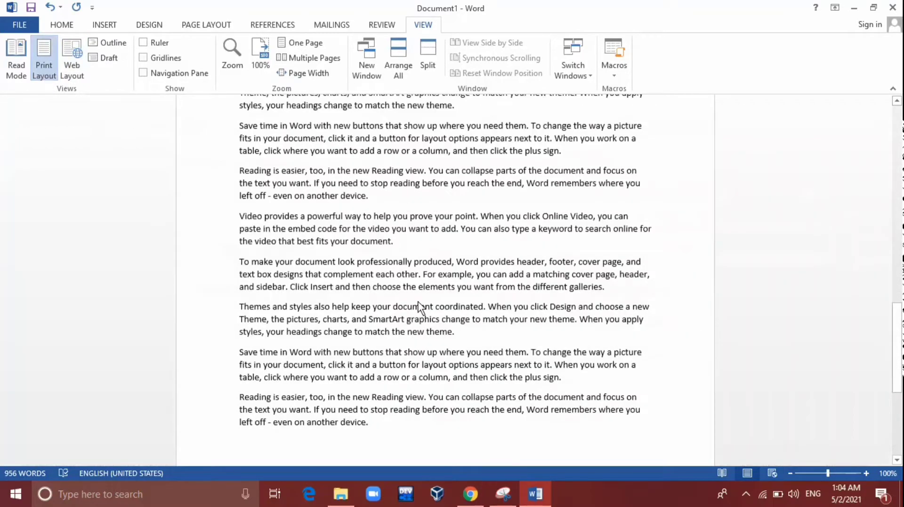
left_click_drag(896, 324, 895, 124)
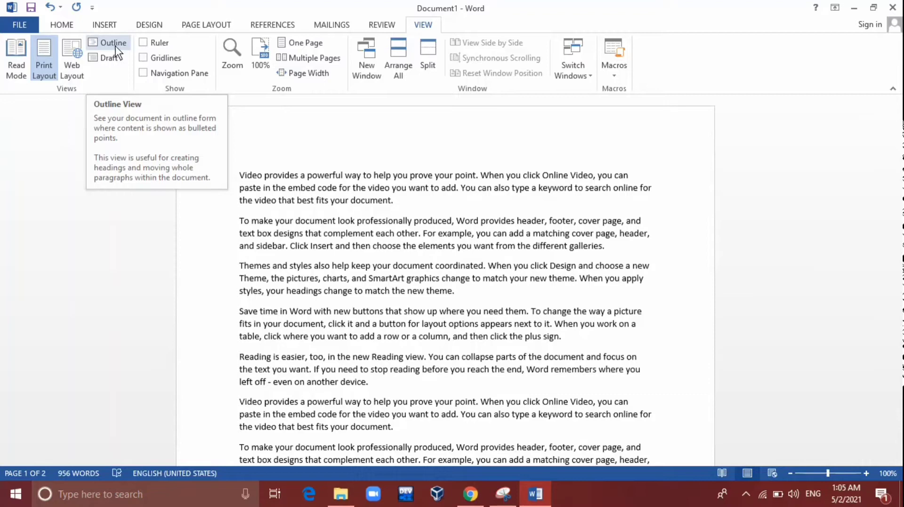
- Examine the document's bulleted paragraphs and the outlining tools in Outline view, and close that view
left_click(115, 47)
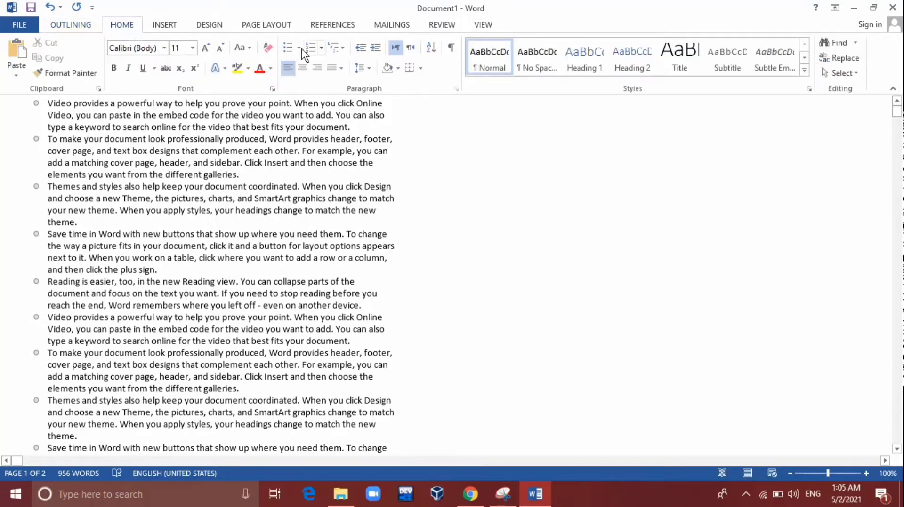
left_click(72, 27)
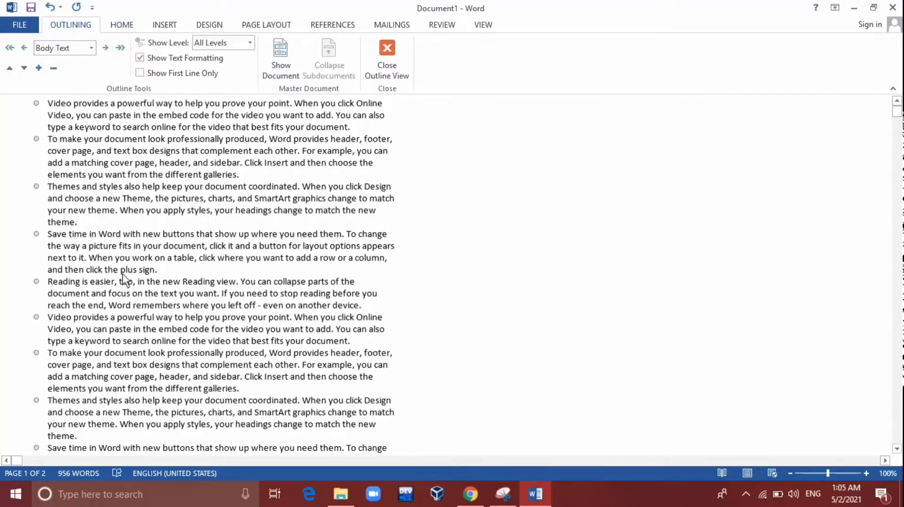
triple_click(483, 436)
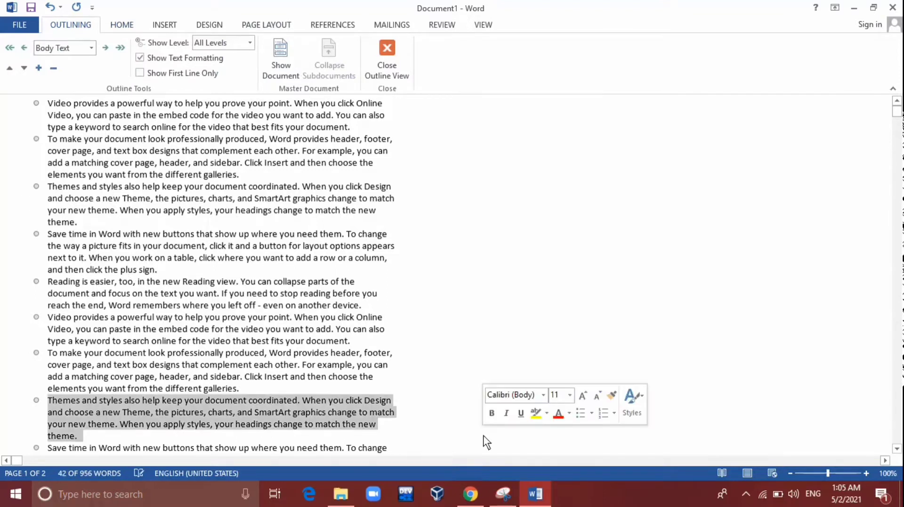
left_click(333, 365)
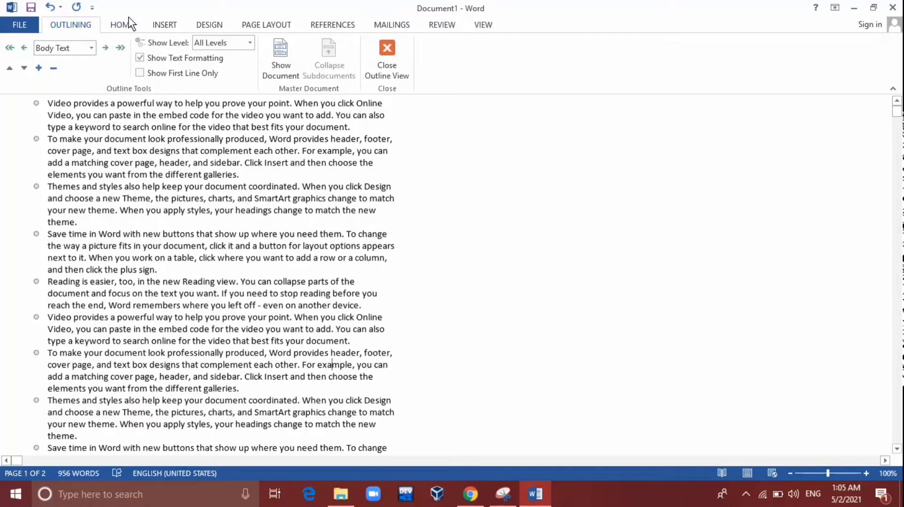
left_click(381, 62)
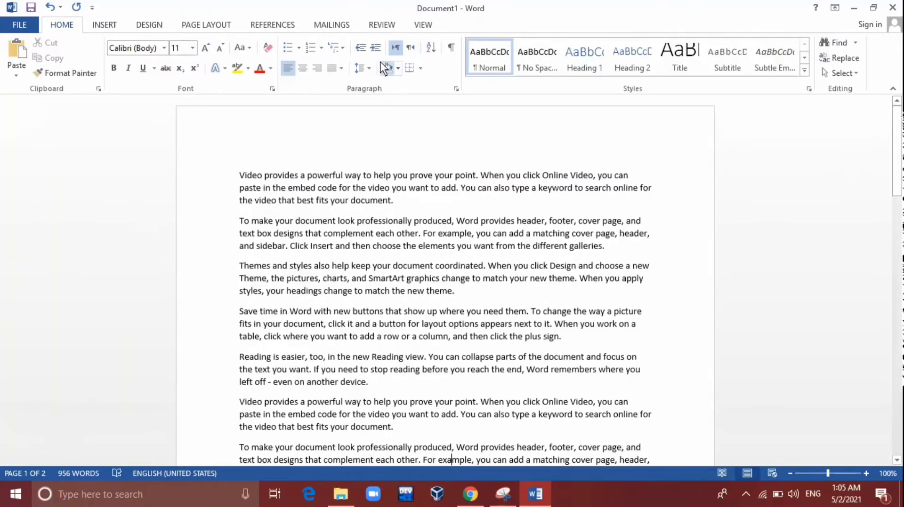
- Display the document in Draft view and append one more set of sample paragraphs at its end with =rand()
left_click(423, 24)
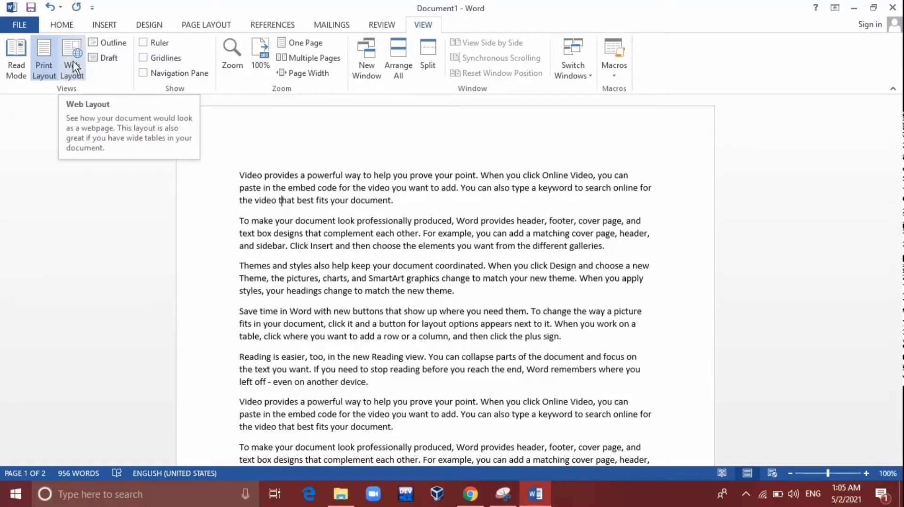
left_click(108, 62)
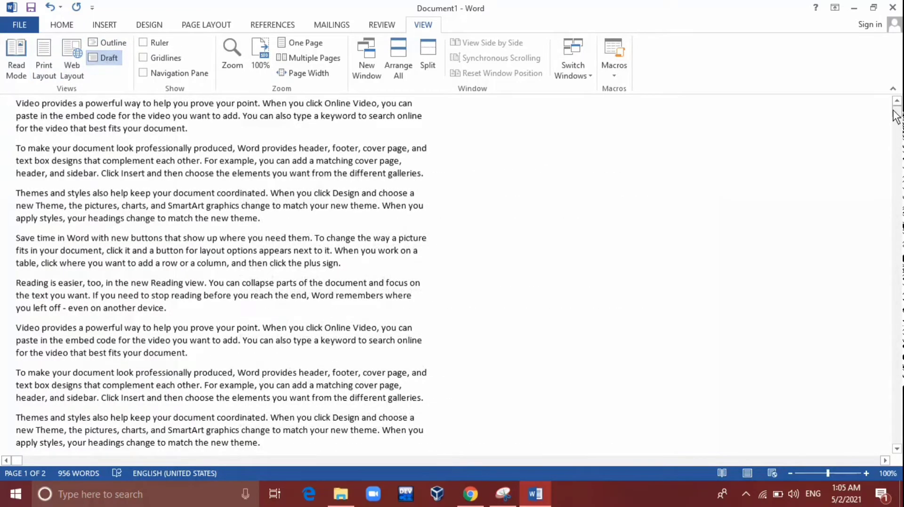
left_click_drag(896, 112, 898, 216)
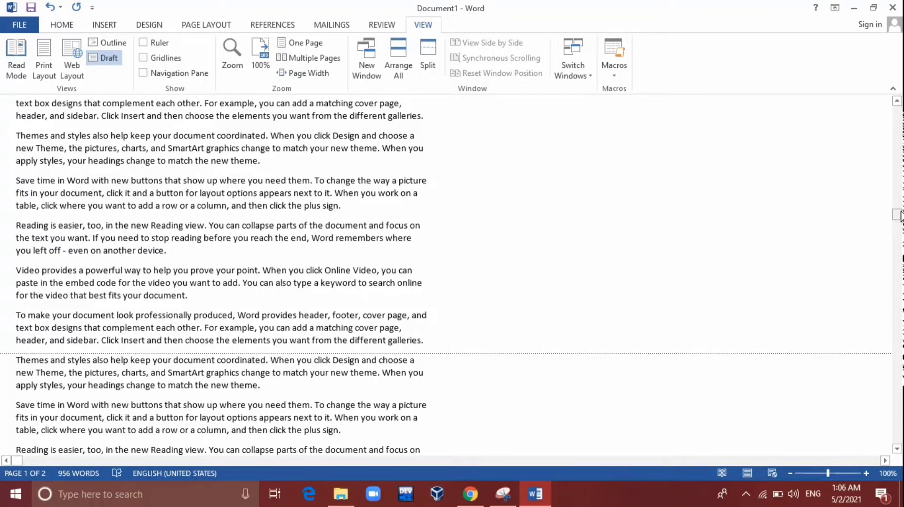
left_click_drag(897, 214, 899, 381)
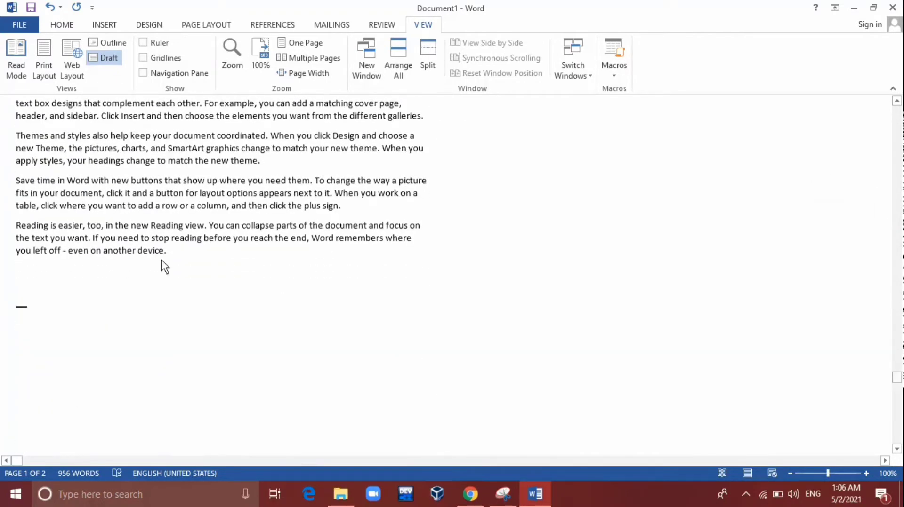
key("Return")
type("=rand()")
key("Return")
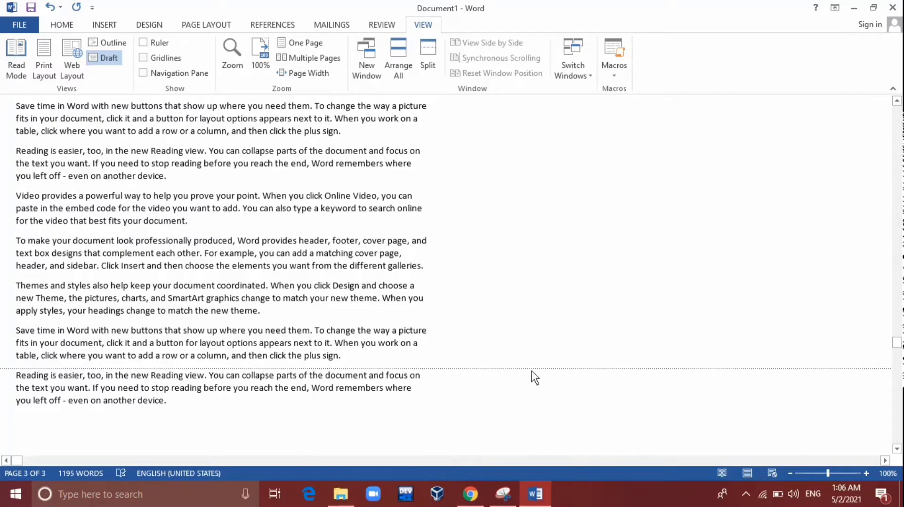
- Return the document from Draft view to Print Layout and deselect the text
left_click_drag(539, 226, 536, 209)
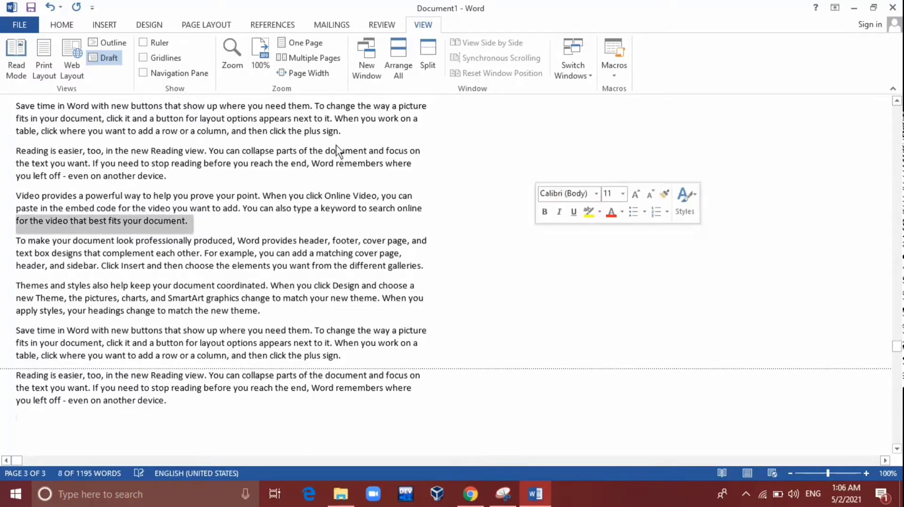
left_click(43, 70)
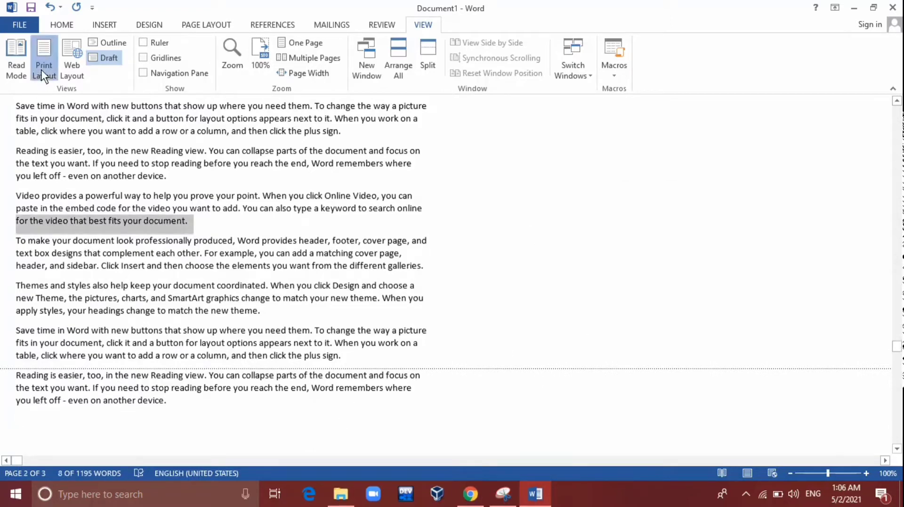
left_click(468, 315)
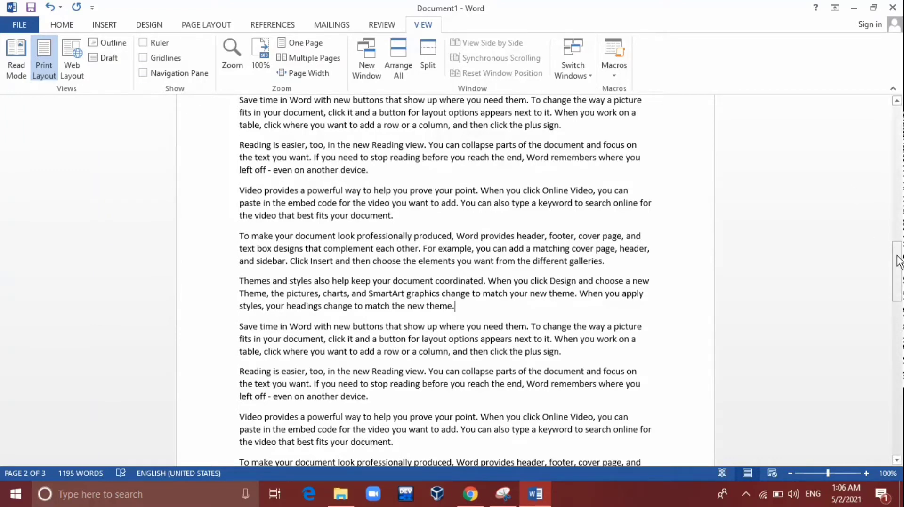
- Show the ruler, the gridlines and the Navigation pane, starting from the beginning of the document
left_click_drag(898, 258, 897, 108)
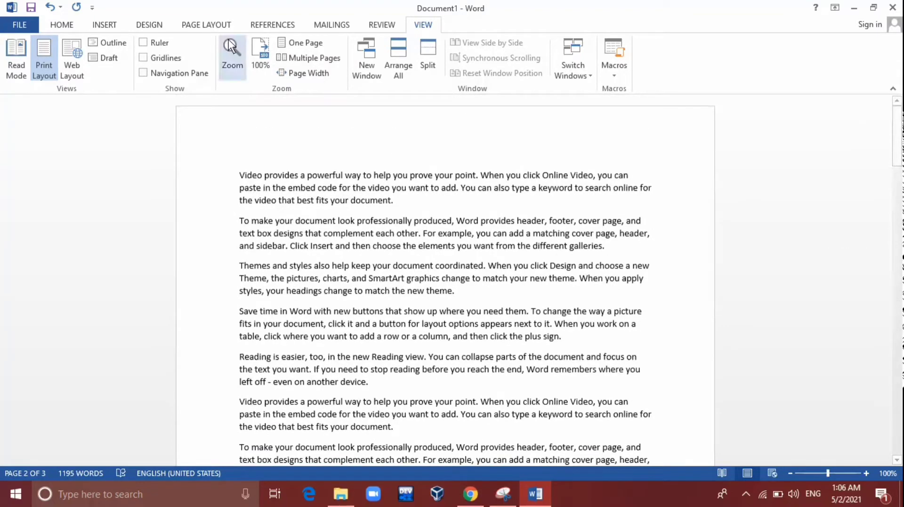
left_click(148, 40)
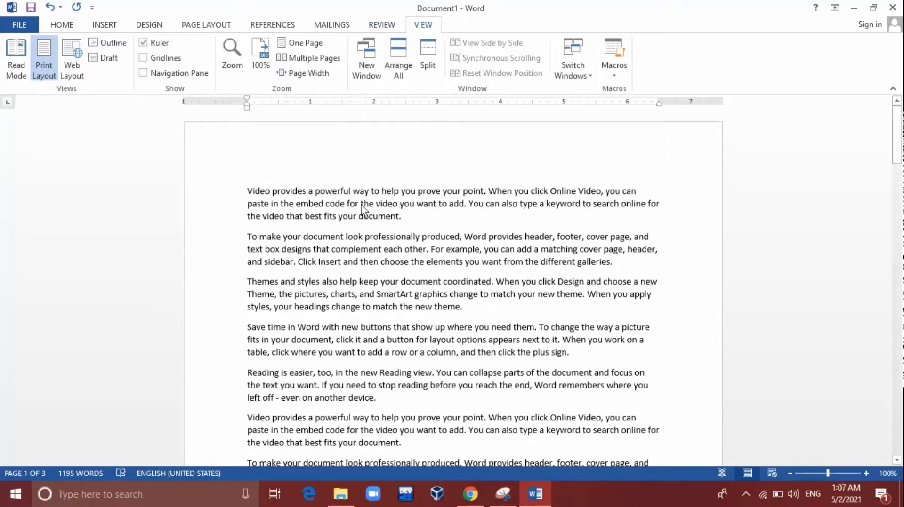
left_click(143, 58)
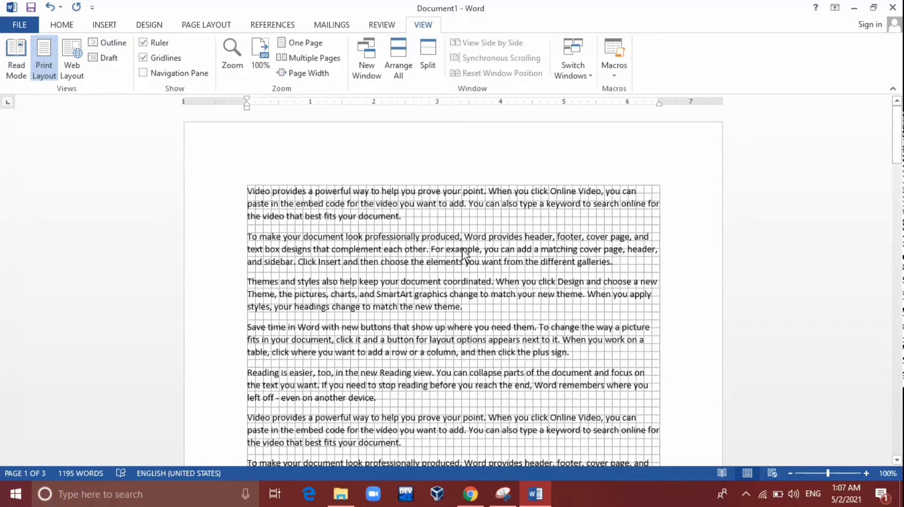
left_click(183, 73)
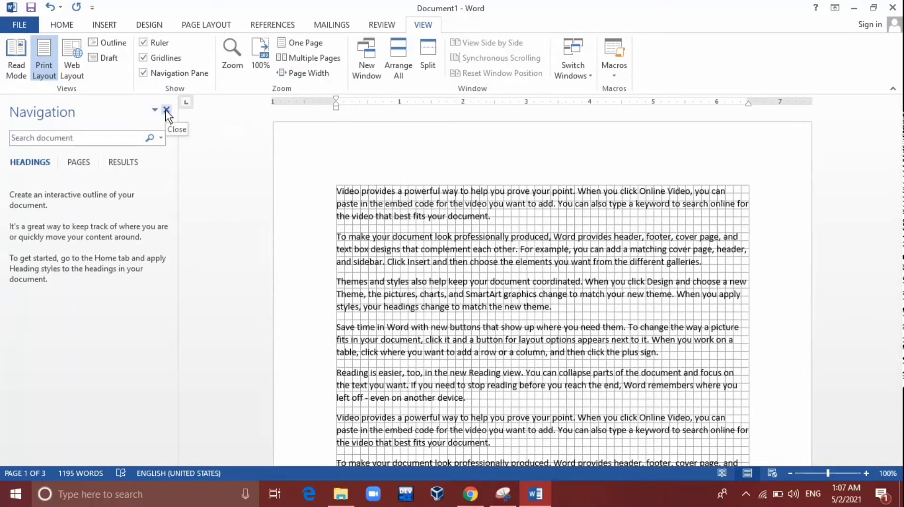
- Hide the Navigation pane, the gridlines and the ruler again
left_click(166, 111)
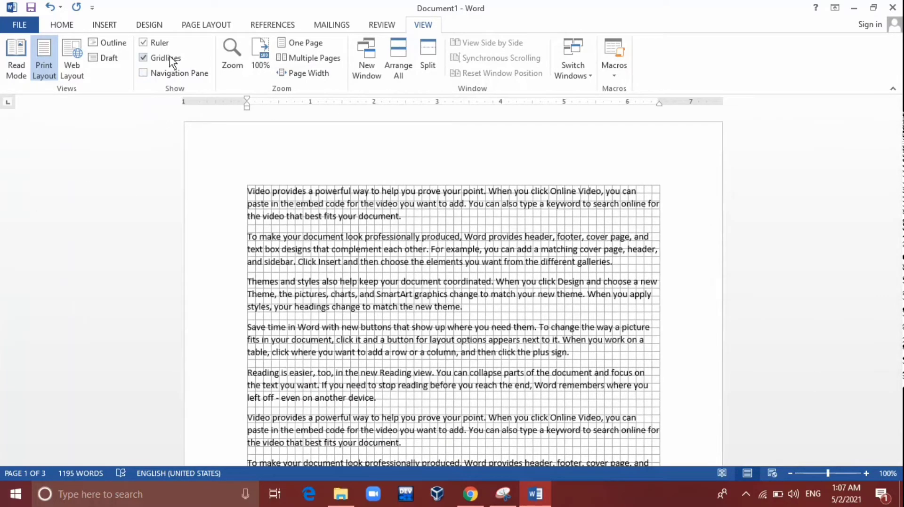
left_click(143, 58)
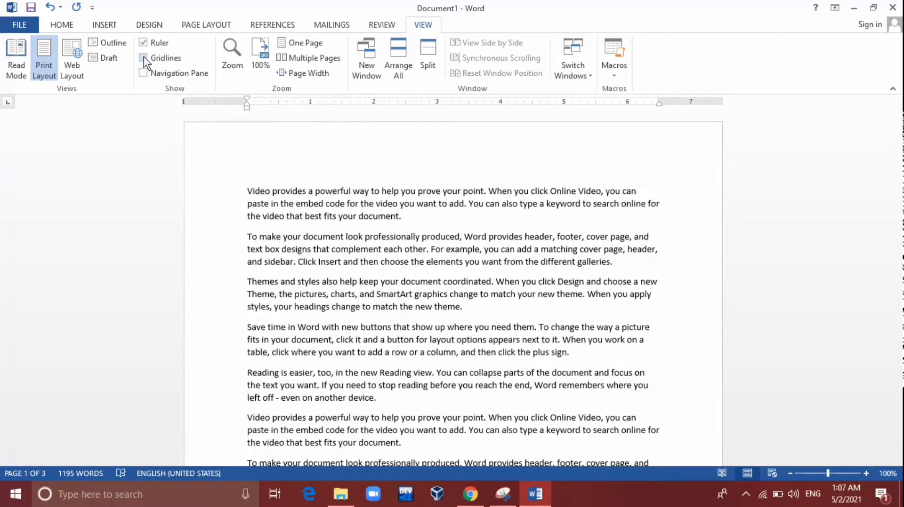
left_click(143, 42)
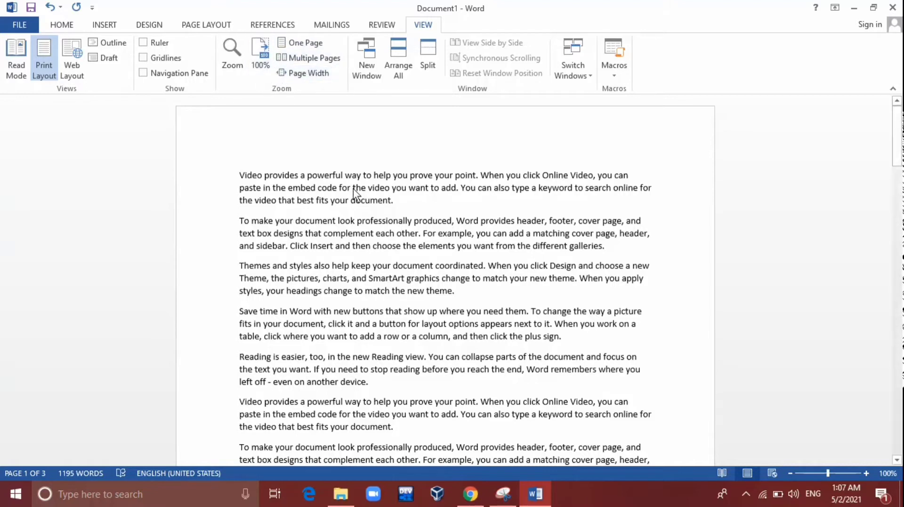
- Preview several percentages, including 100% and 75%, in the Zoom dialog and apply 200% to the document
left_click(232, 58)
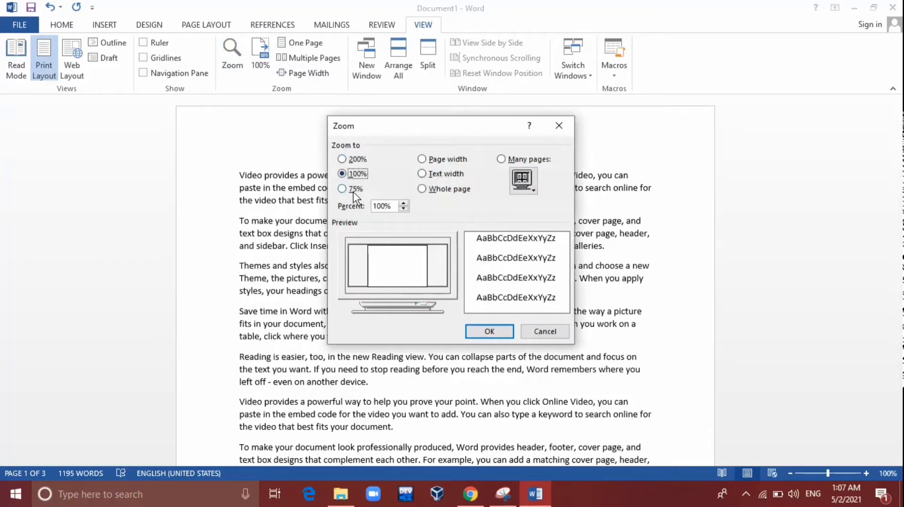
left_click(402, 204)
left_click(403, 204)
left_click(403, 204)
left_click(404, 209)
left_click(404, 209)
left_click(357, 175)
left_click(351, 190)
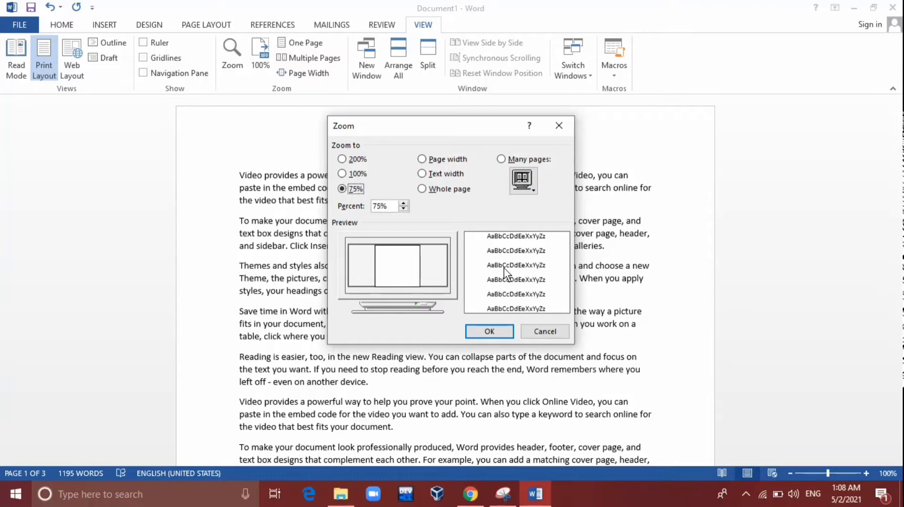
left_click(354, 160)
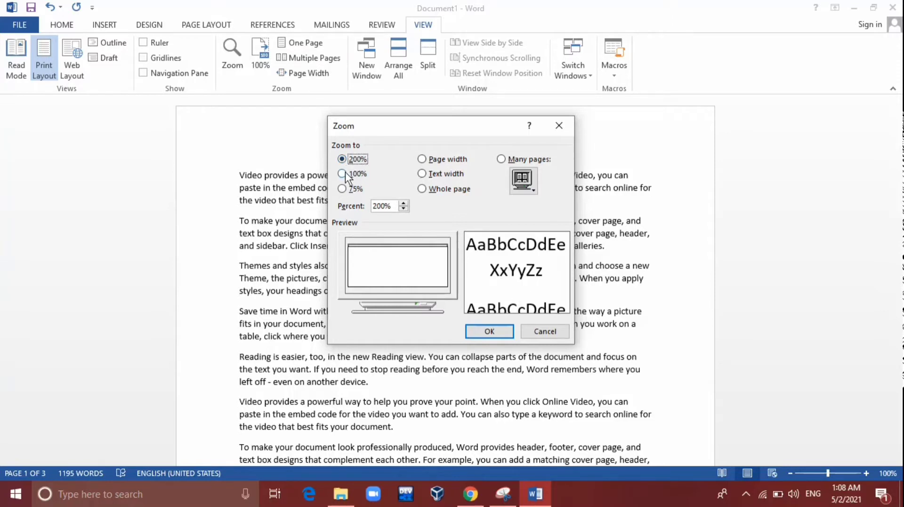
left_click(489, 331)
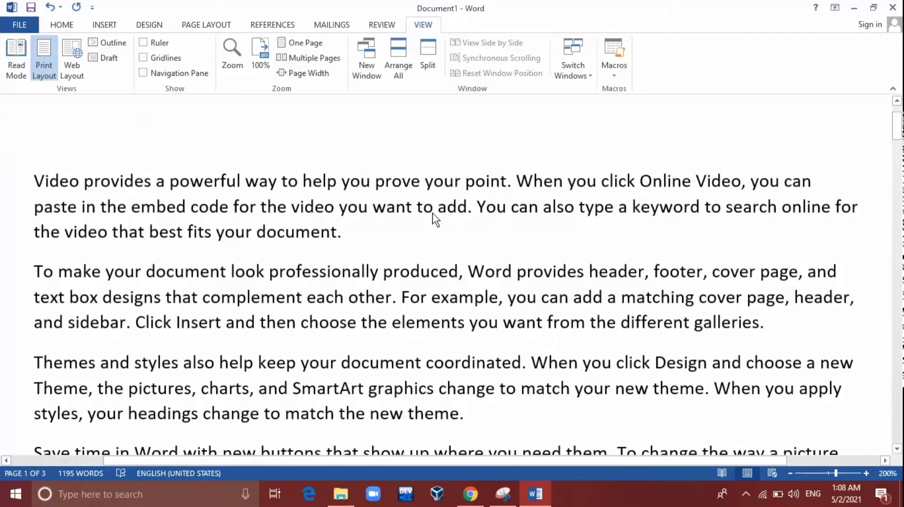
- Bring up the Zoom dialog again, dismiss it without changes, and return the document to 100% zoom
left_click(232, 58)
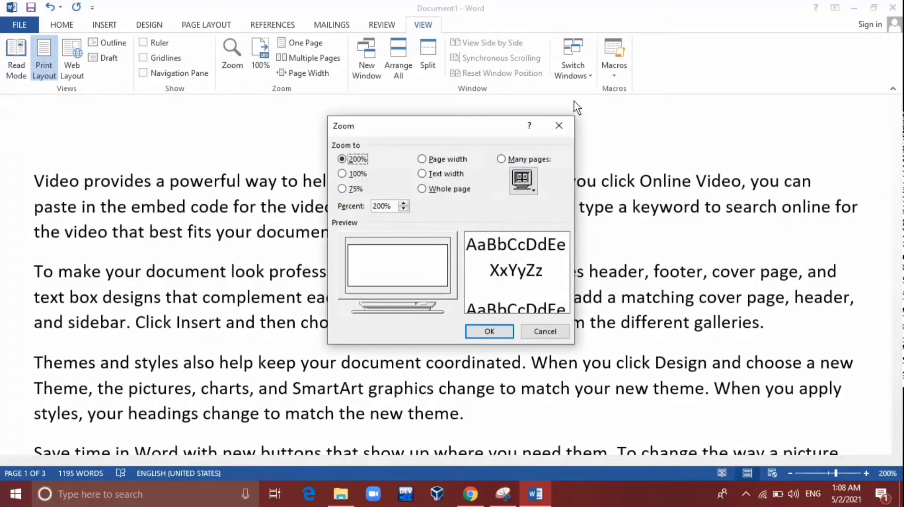
left_click(563, 126)
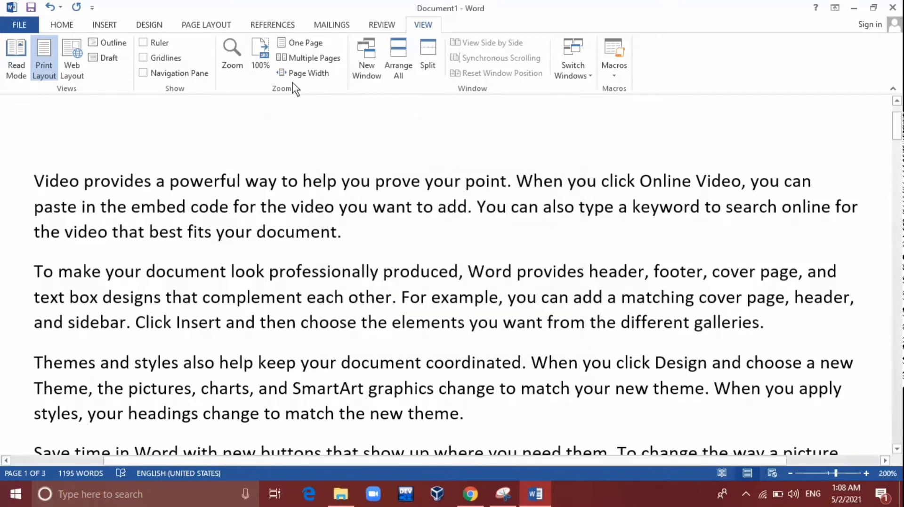
left_click(262, 55)
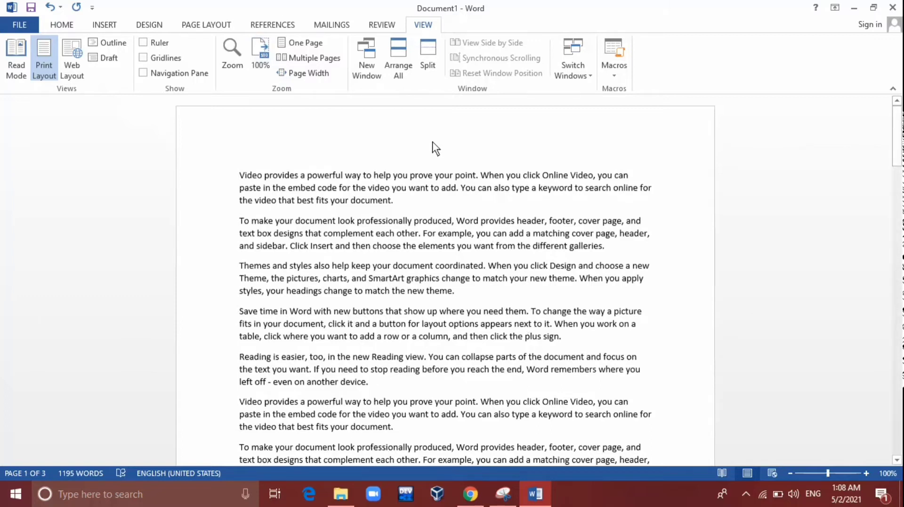
- Fit one whole page of the document in the window and bring its first page into full view
left_click_drag(897, 160, 896, 187)
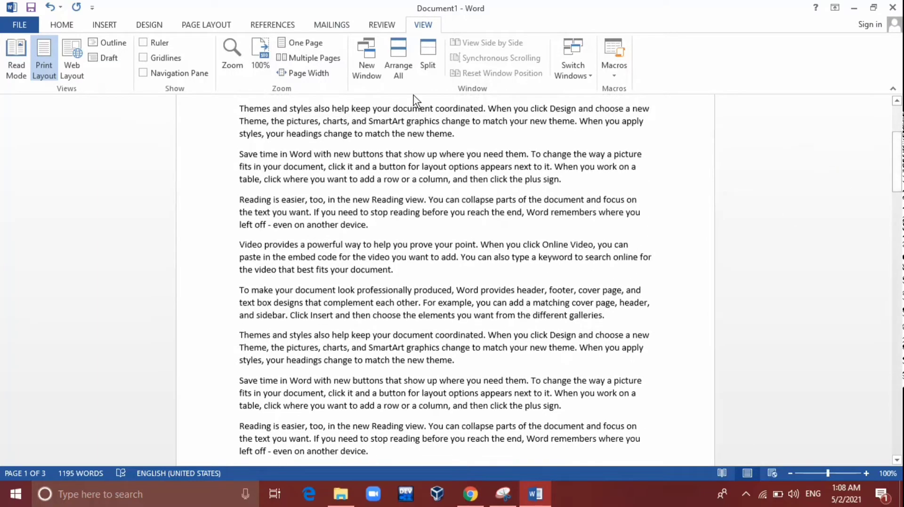
left_click(303, 45)
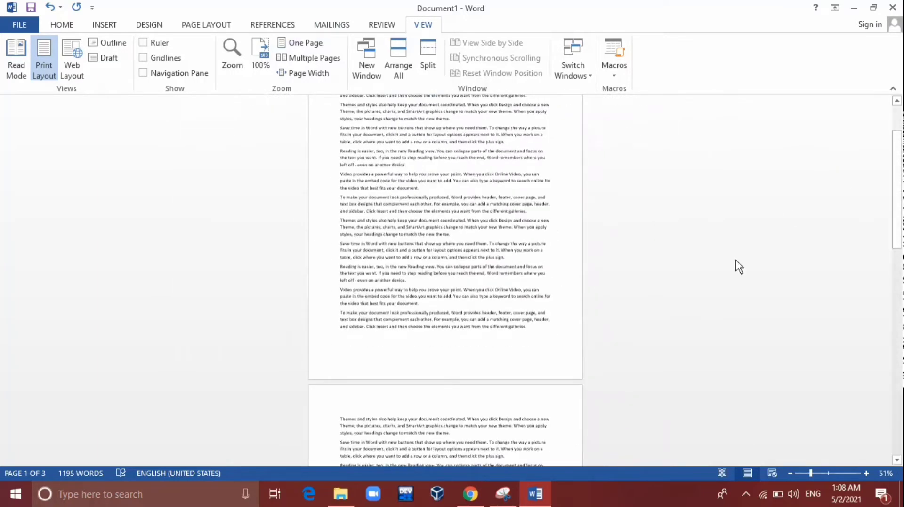
left_click_drag(898, 181, 897, 157)
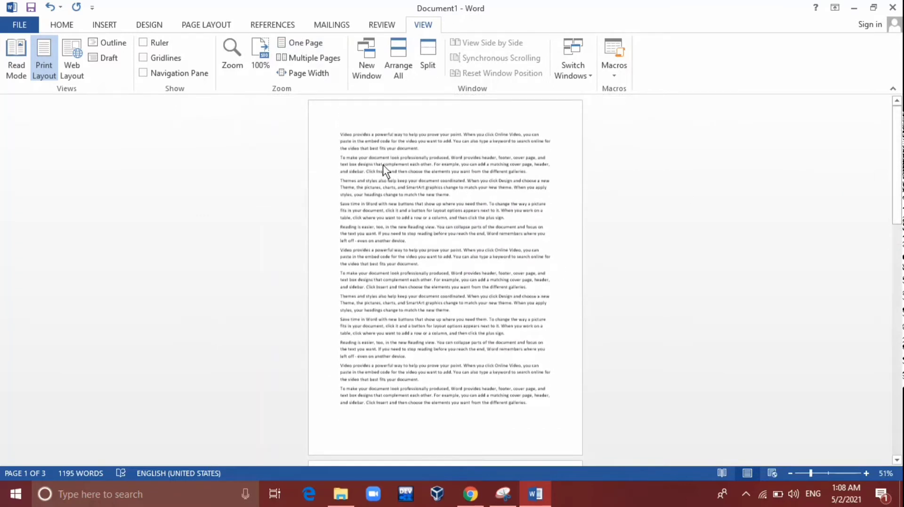
- Display multiple pages side by side, and fit the document to the page width from its beginning
left_click(295, 58)
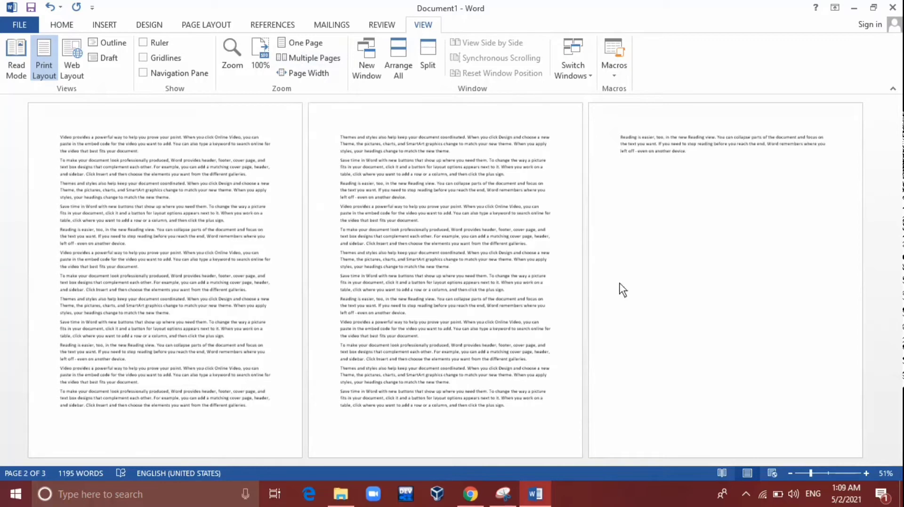
left_click(314, 73)
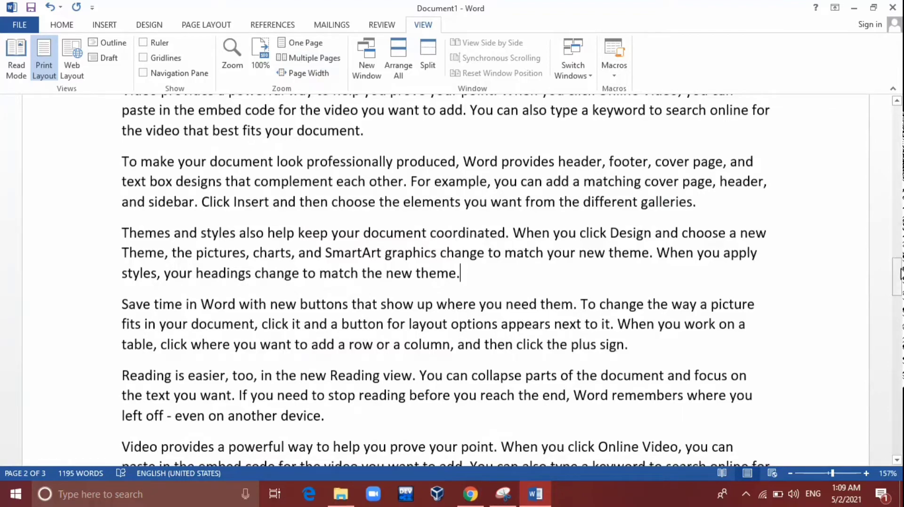
left_click_drag(900, 276, 896, 105)
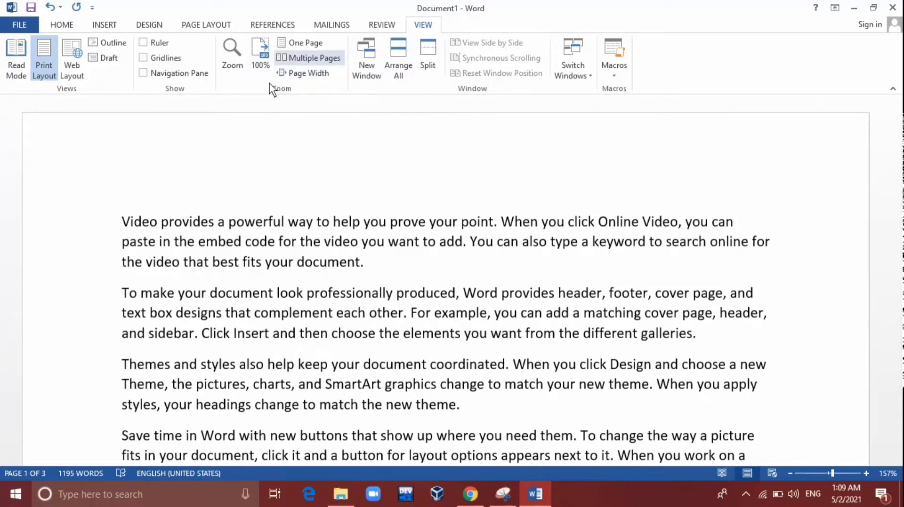
- Reset the document from page-width zoom to 100%
left_click(73, 27)
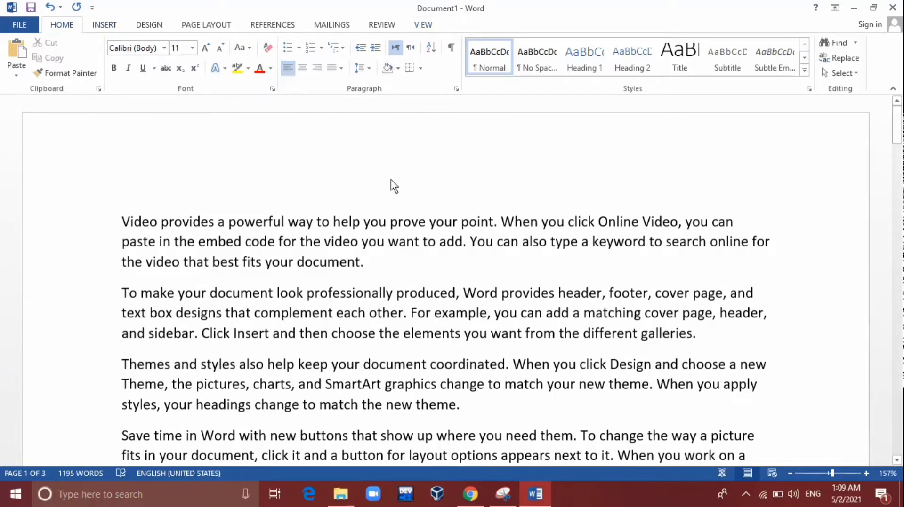
left_click(426, 26)
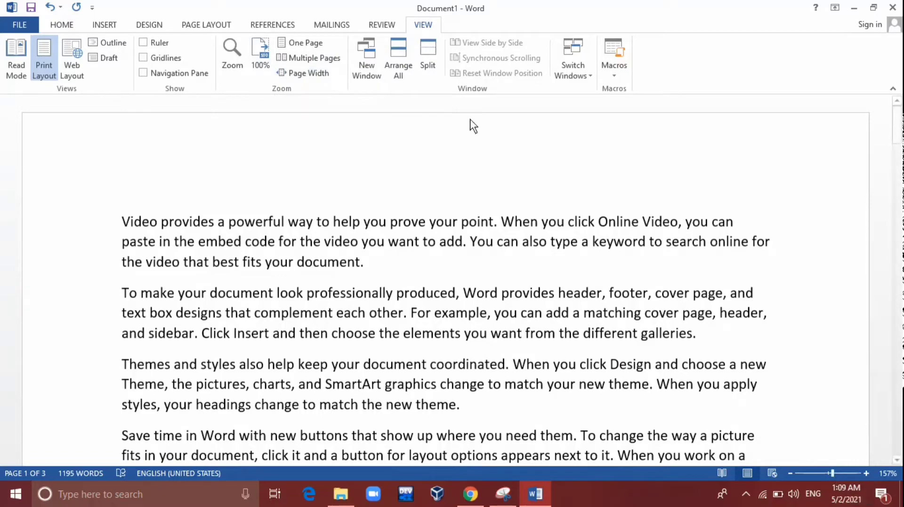
left_click(259, 63)
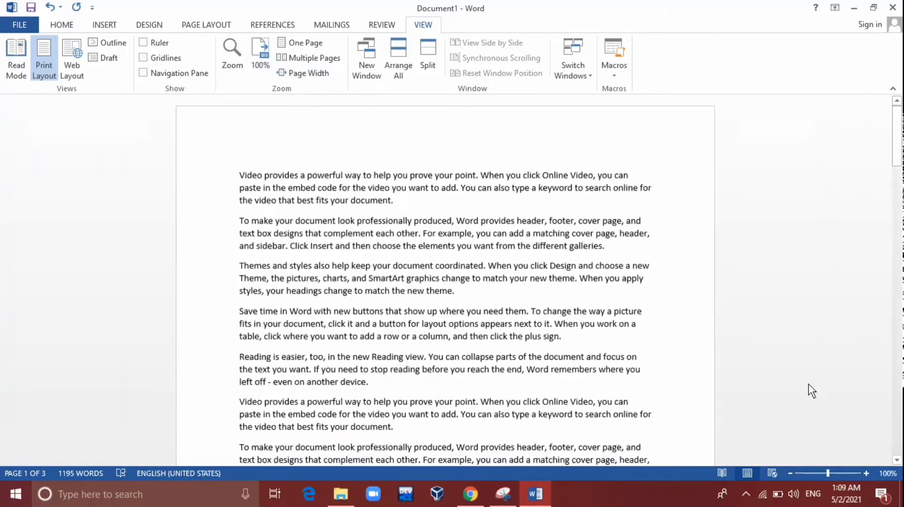
- Reduce the zoom to about 62% with the zoom slider and bring it back to 100%
mouse_move(826, 474)
left_mouse_down()
mouse_move(801, 474)
mouse_move(849, 472)
mouse_move(804, 473)
mouse_move(816, 473)
left_mouse_up()
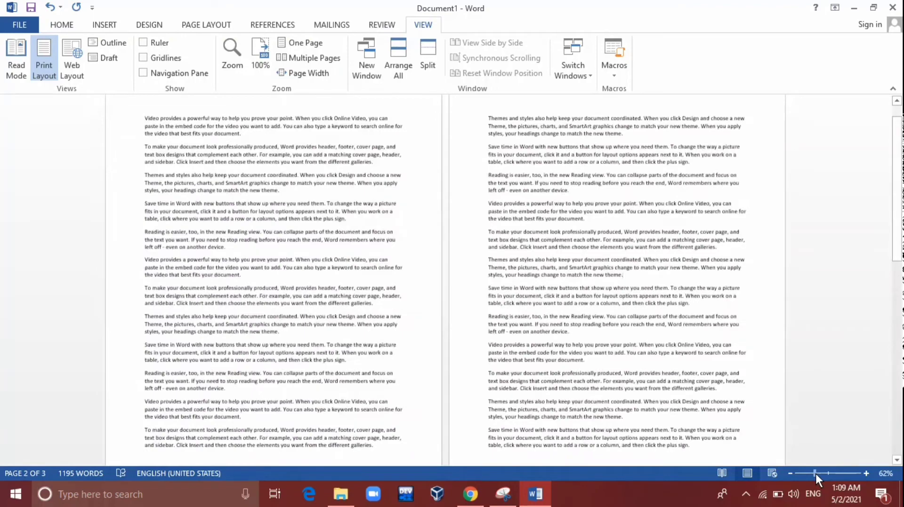
left_click_drag(815, 473, 829, 472)
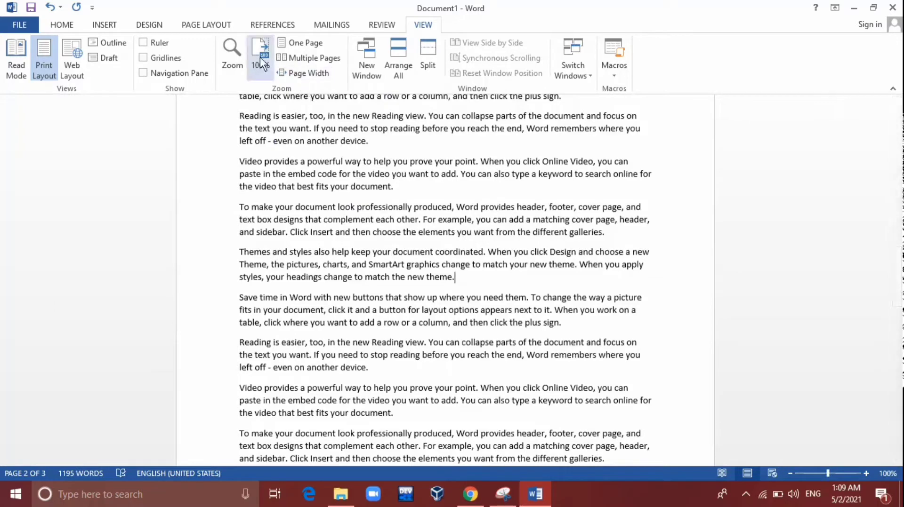
- Open a second window of the same document, and switch to the original window and back to the new one
left_click(372, 66)
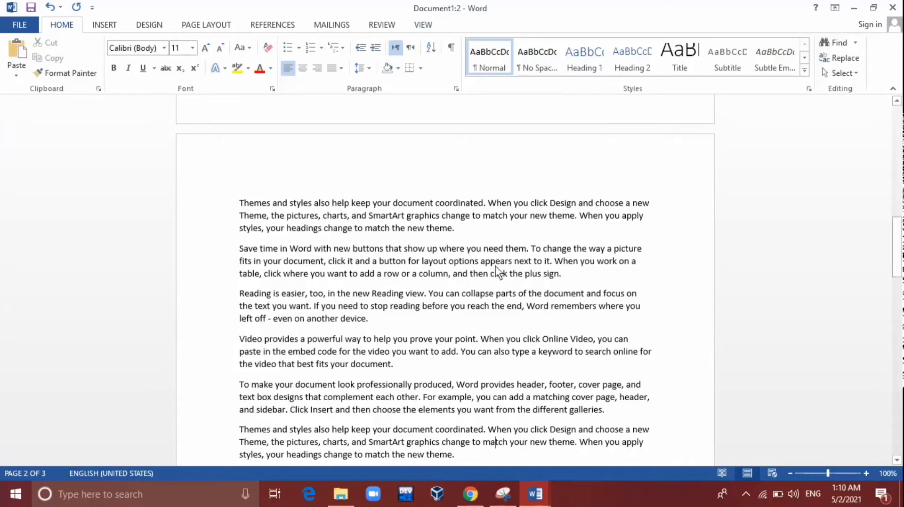
left_click(425, 26)
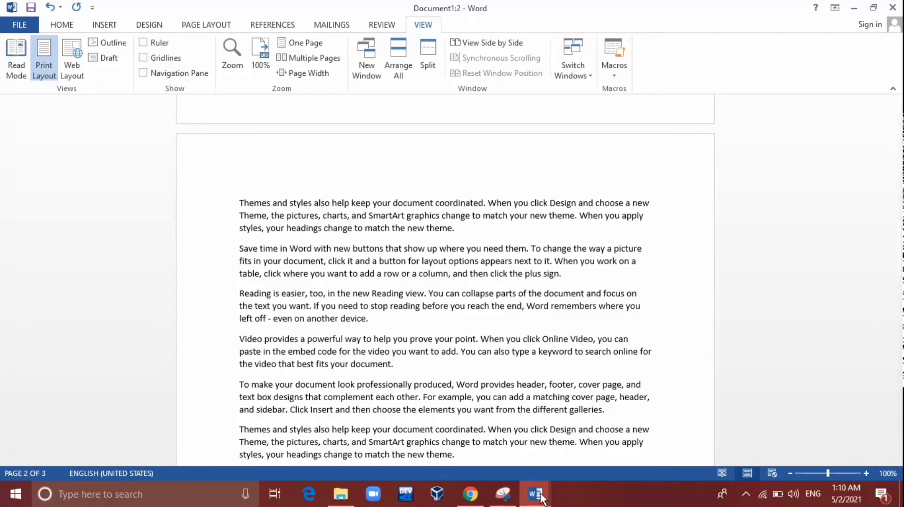
mouse_move(542, 498)
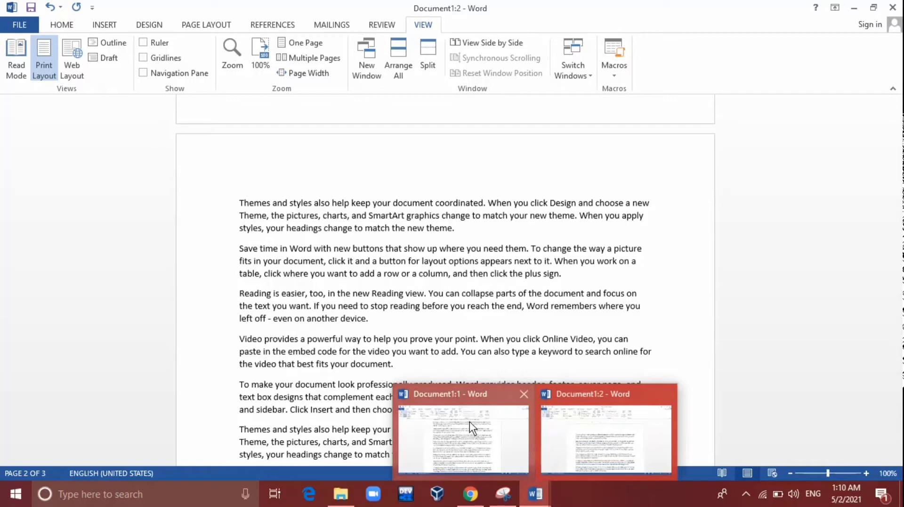
mouse_move(466, 425)
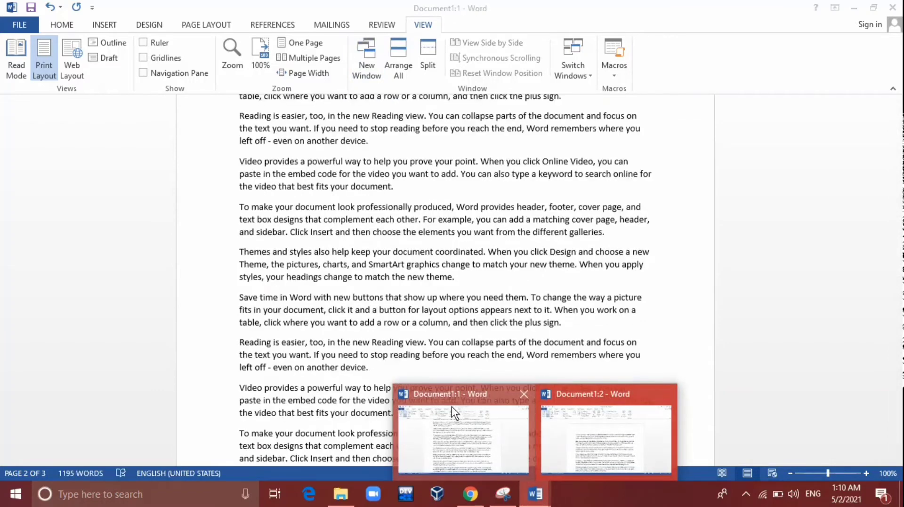
left_click(451, 407)
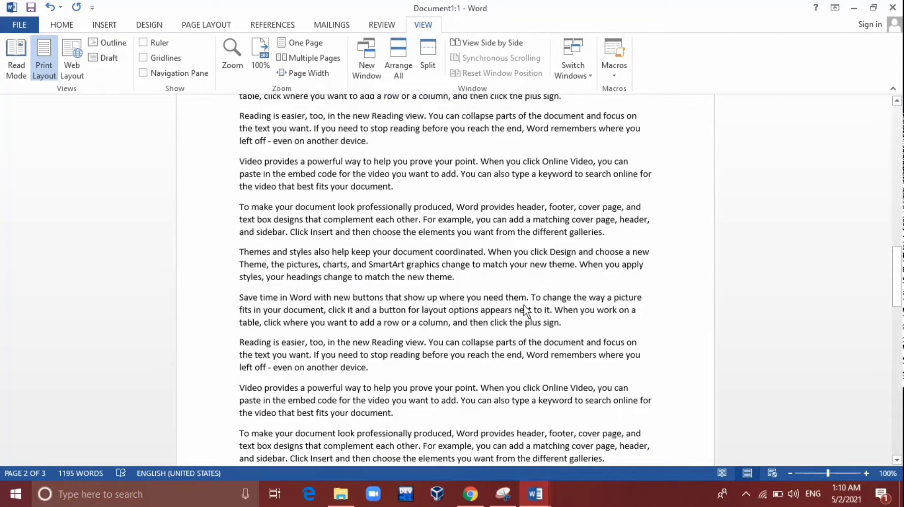
mouse_move(537, 493)
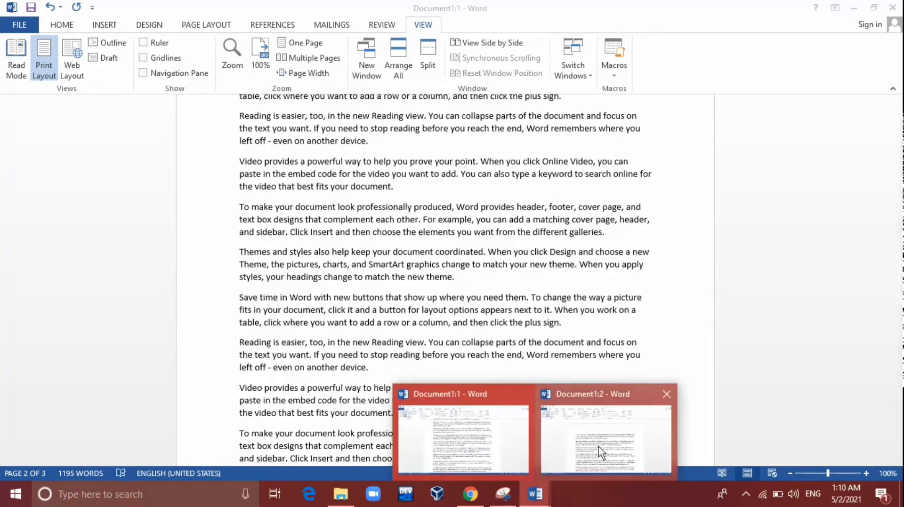
left_click(598, 446)
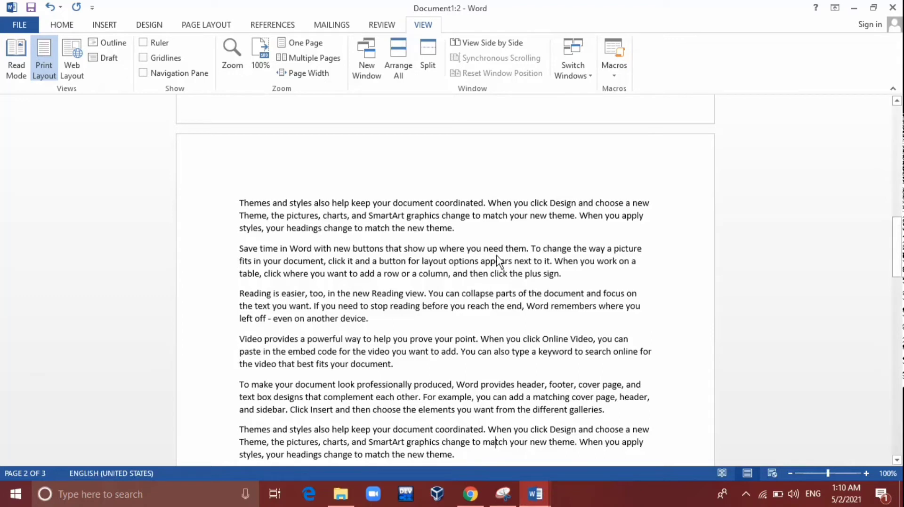
- Arrange both document windows stacked on the screen and return each one to the start of the document
left_click(391, 61)
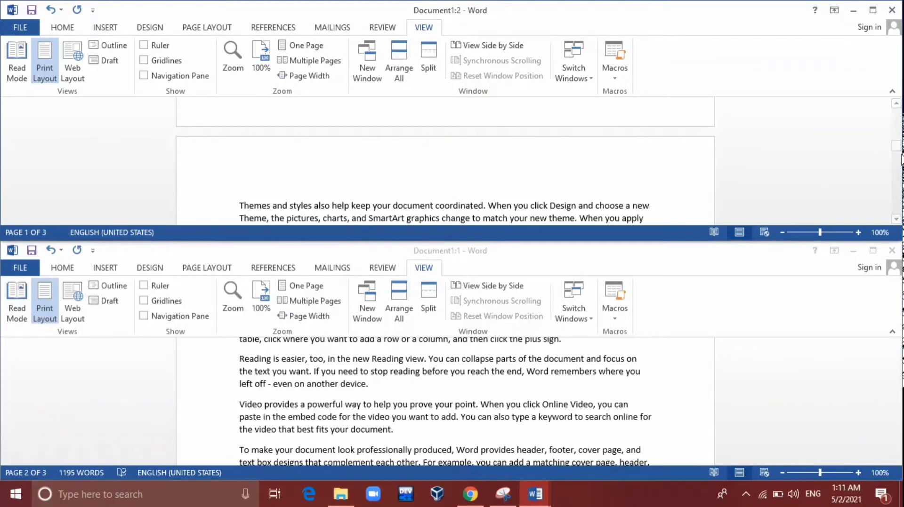
left_click_drag(896, 155, 896, 134)
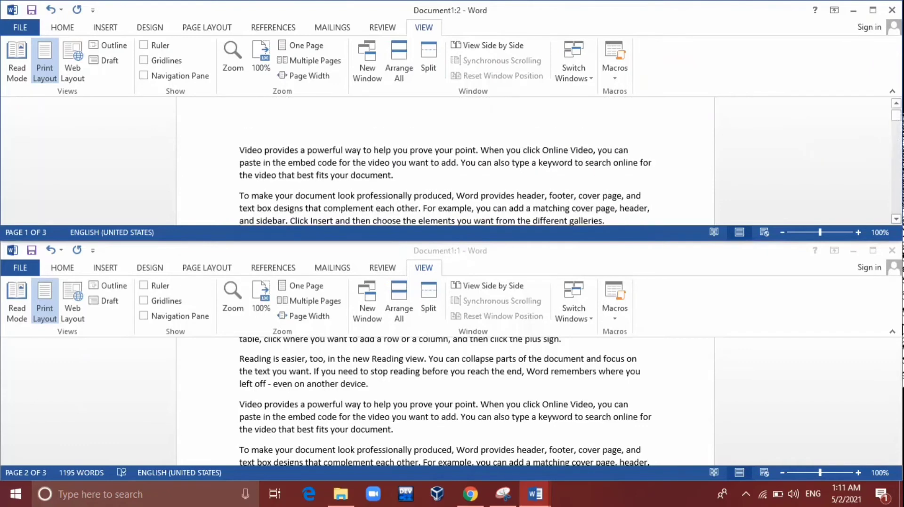
left_click(891, 362)
left_click_drag(896, 395, 895, 365)
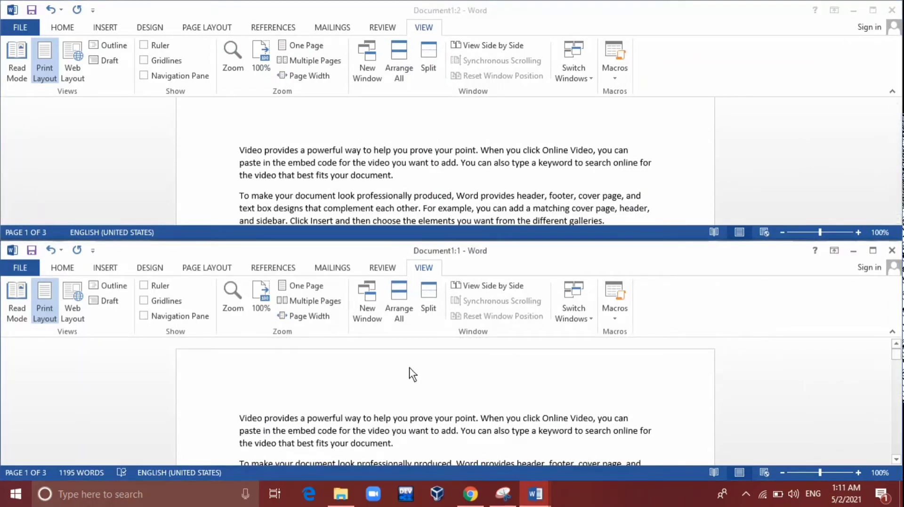
- Close the Document1:1 window and arrange the remaining document window to fill the screen
left_click(404, 179)
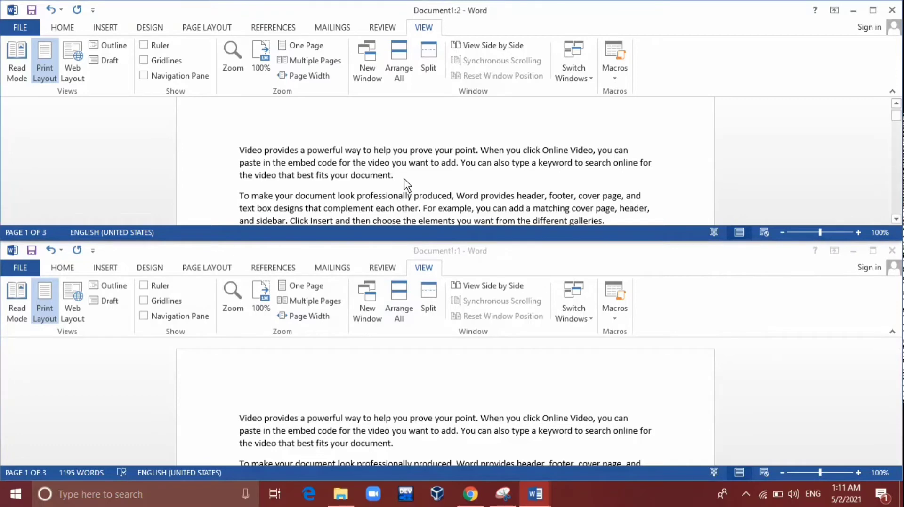
left_click(891, 252)
left_click(891, 252)
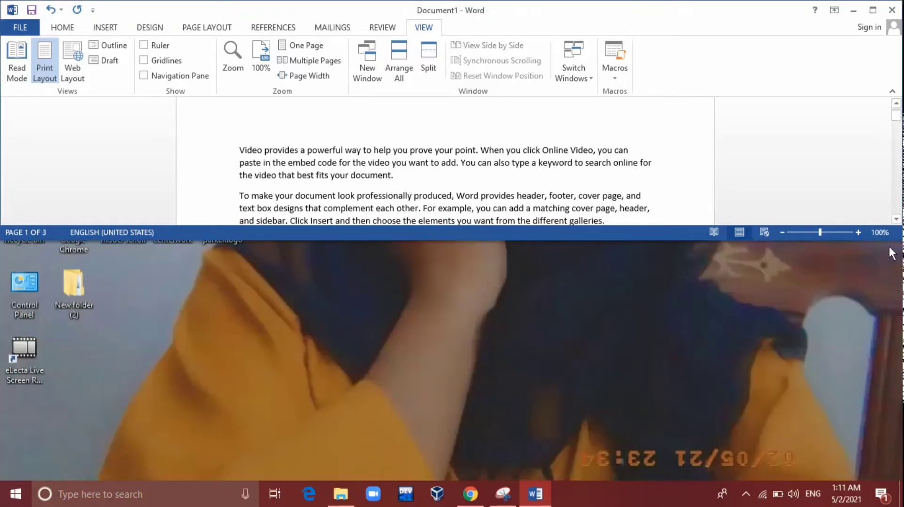
left_click(402, 60)
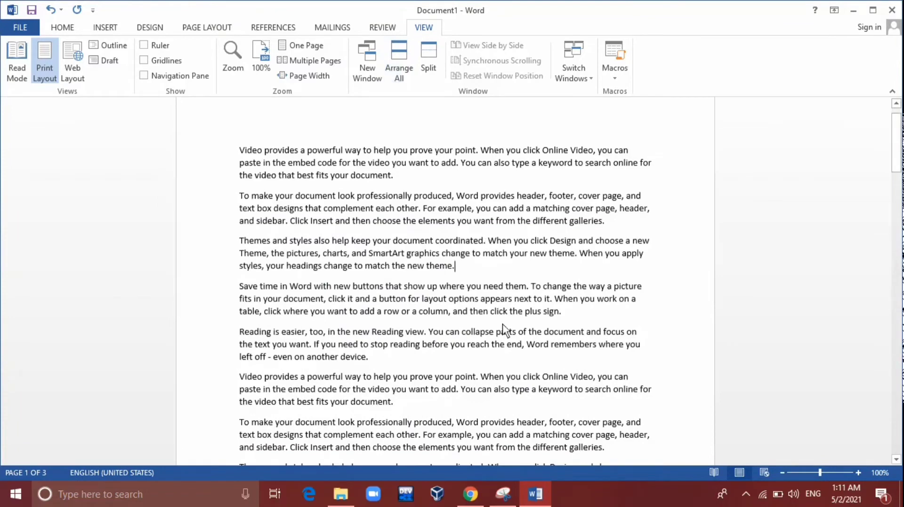
- Split the document window into two panes, remove the split, and return to the start of the document
left_click(430, 67)
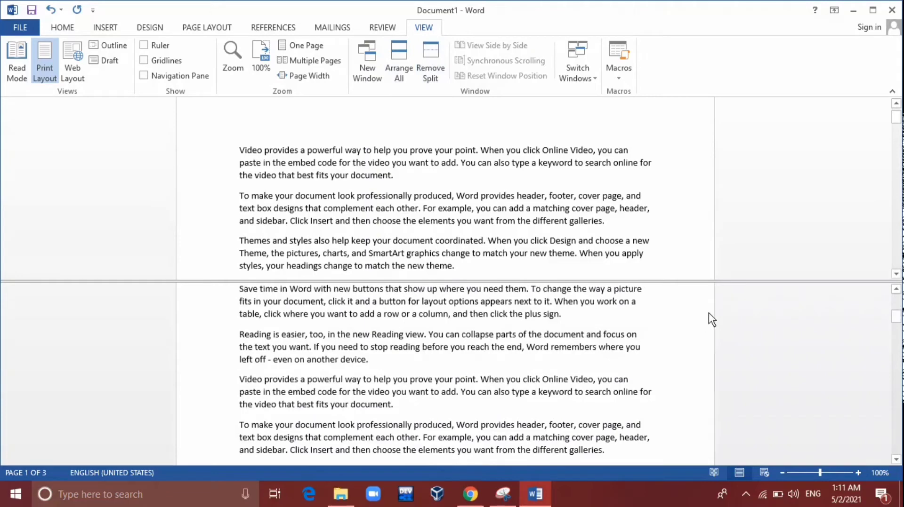
left_click(430, 68)
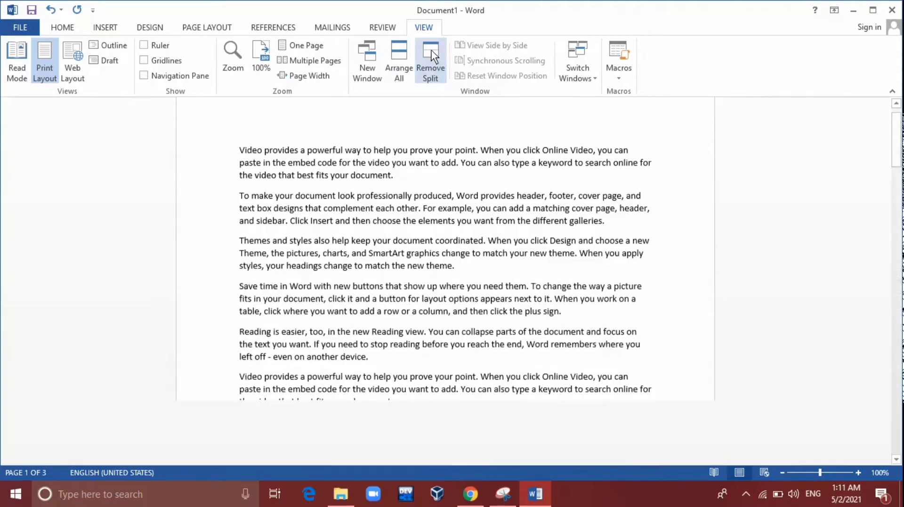
left_click_drag(897, 128, 897, 124)
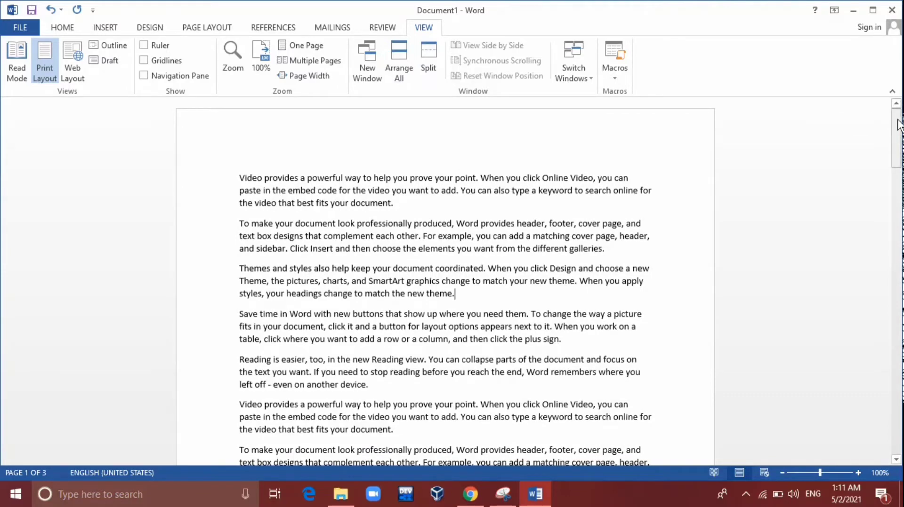
- Split the window again, show page 2 in the upper pane and the document's start in the lower pane, and remove the split
left_click(429, 58)
left_click(490, 282)
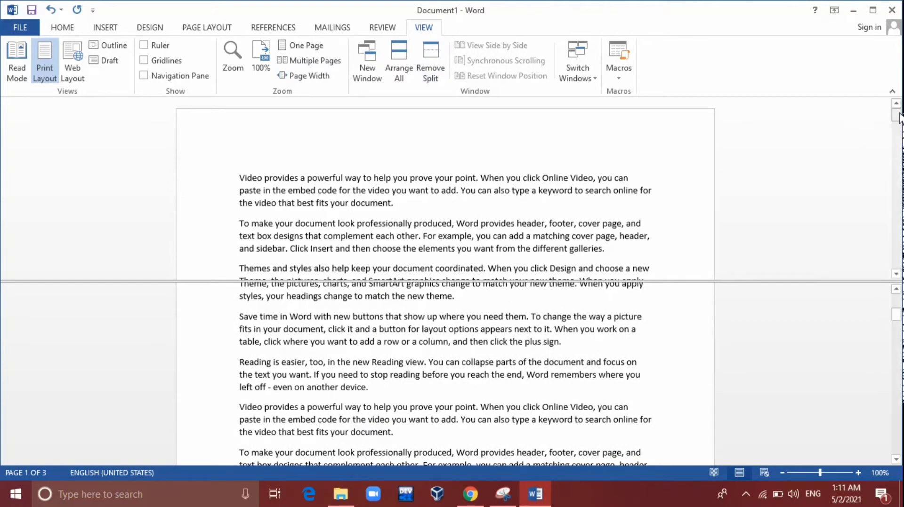
left_click_drag(896, 114, 895, 169)
left_click_drag(900, 325, 901, 388)
key("ctrl+Return")
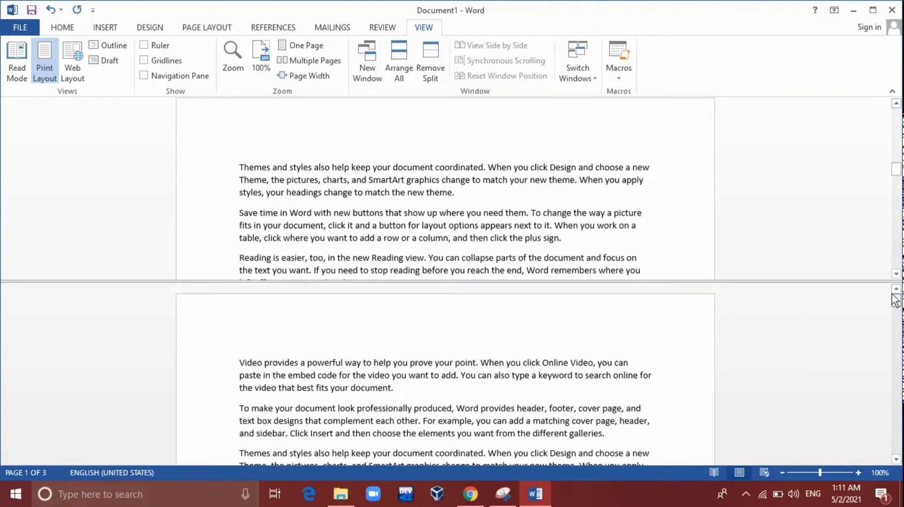
left_click(510, 205)
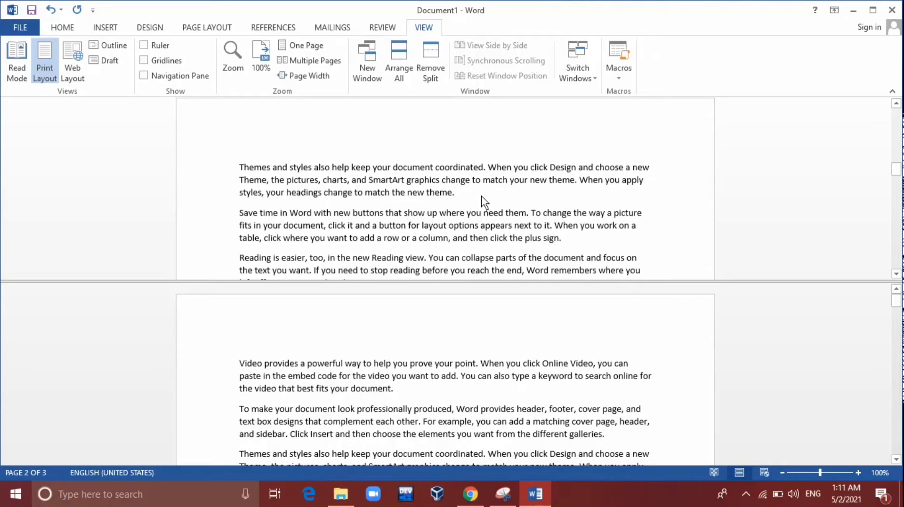
left_click(429, 66)
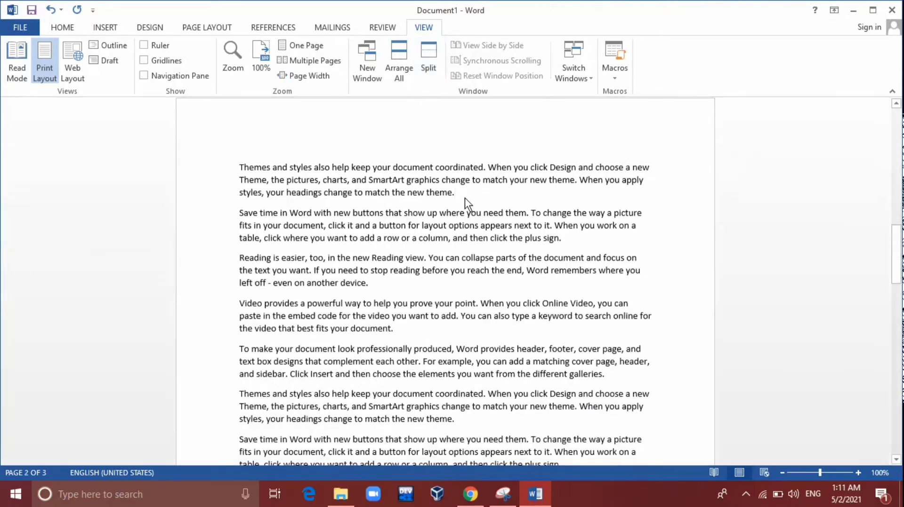
- Split the window at page 2, return the upper pane to the document's start, and toggle the split off, on and off again
left_click(425, 58)
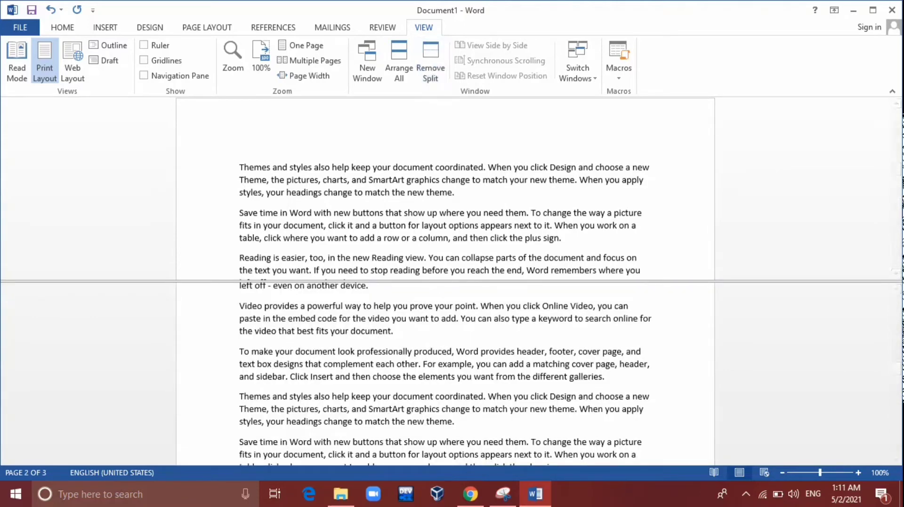
left_click_drag(899, 168, 899, 115)
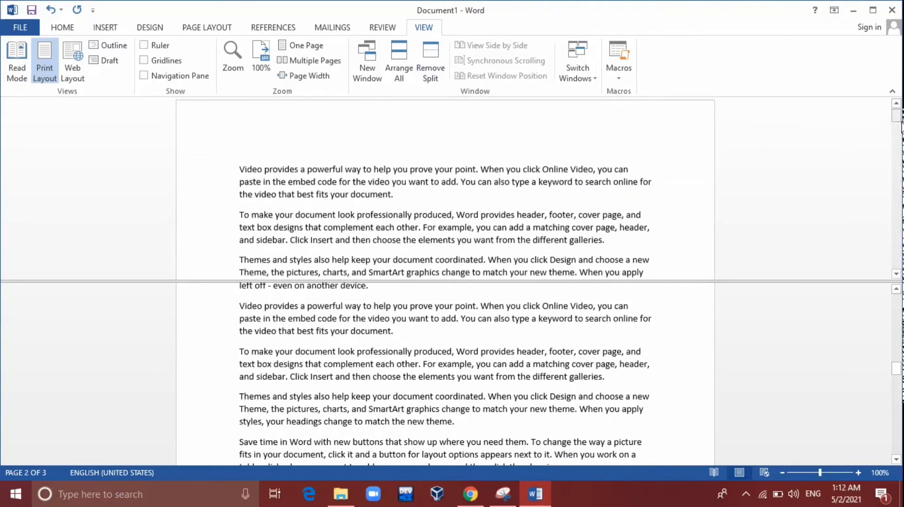
left_click(434, 54)
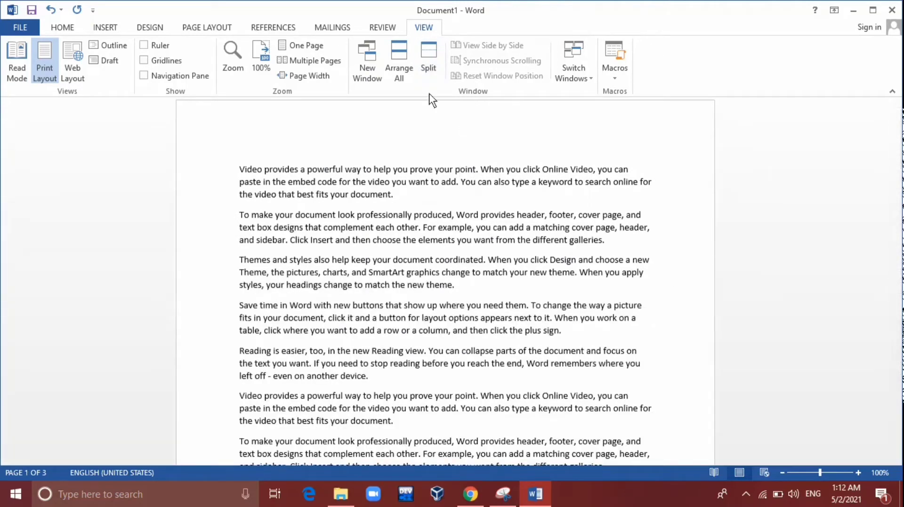
left_click(428, 63)
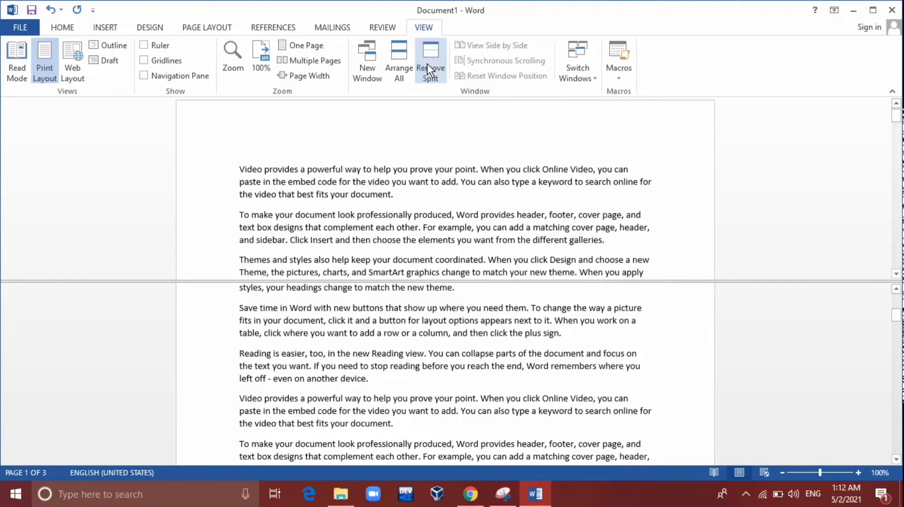
left_click(427, 63)
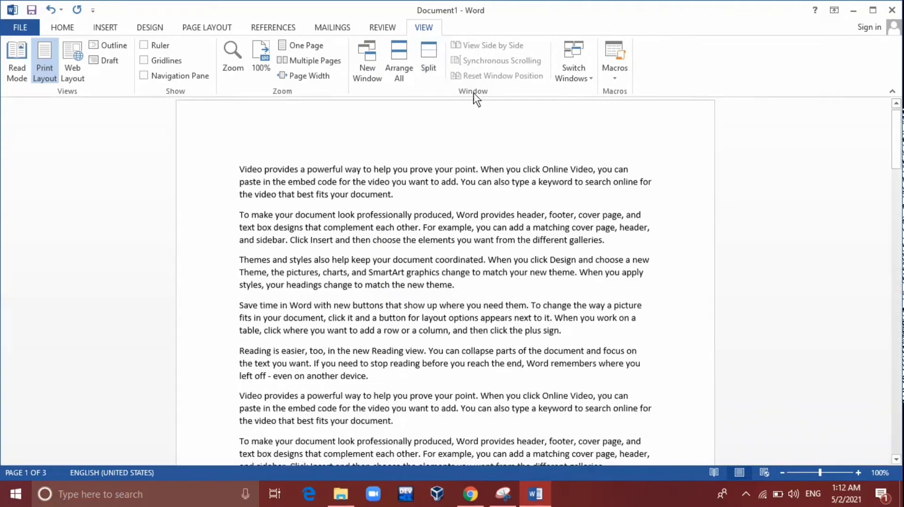
- Open a new window of the document, return to Document1:1, and view both windows side by side
left_click(369, 66)
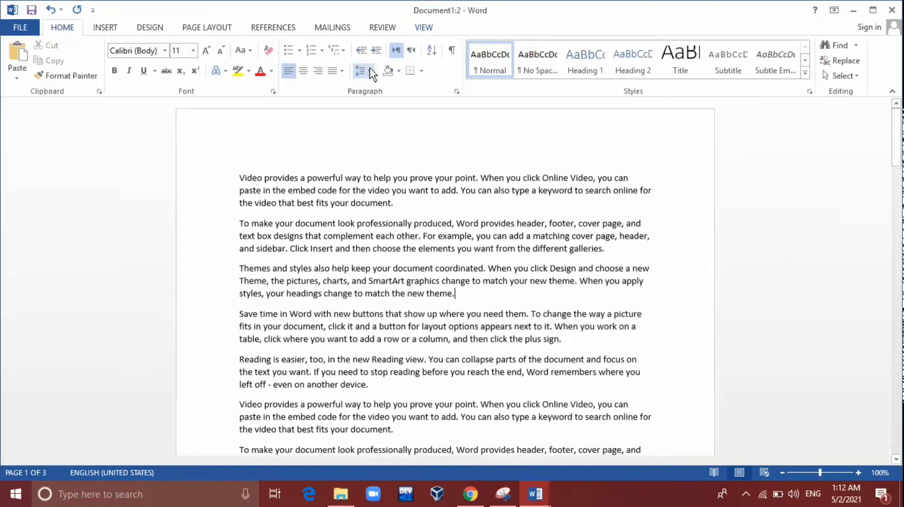
left_click(422, 27)
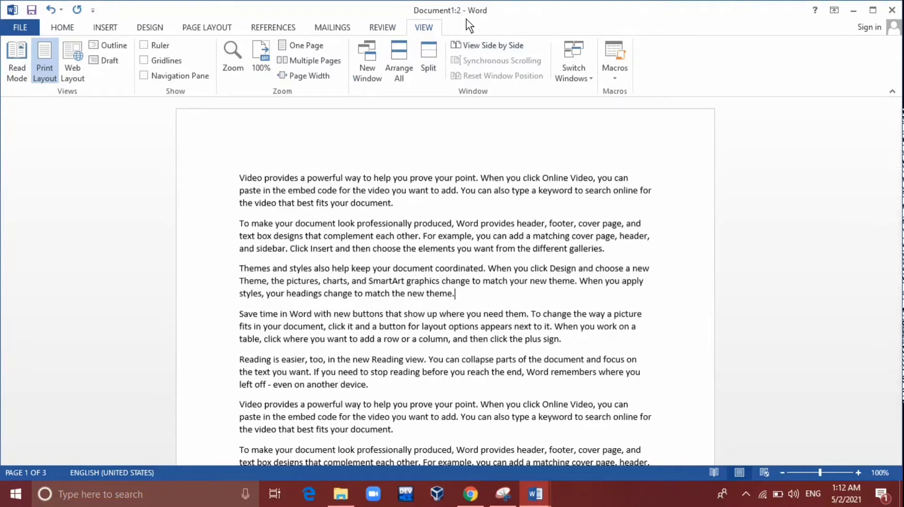
key("alt+Tab")
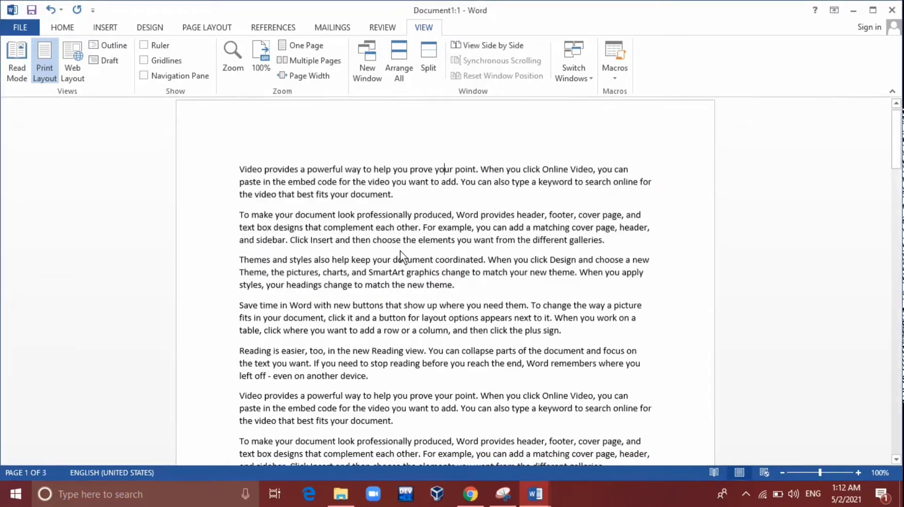
left_click(482, 47)
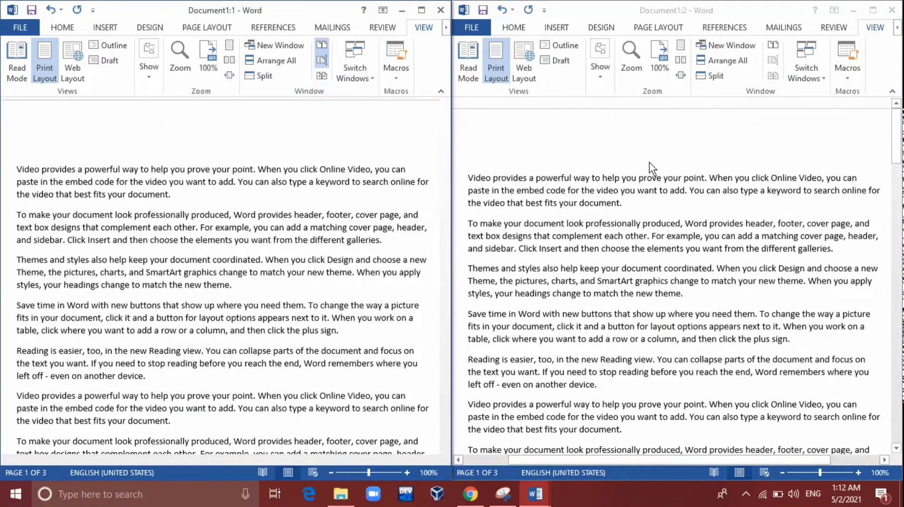
- Scroll through the side-by-side windows from Document1:1 and from Document1:2 to compare how they move with synchronous scrolling
left_click(421, 171)
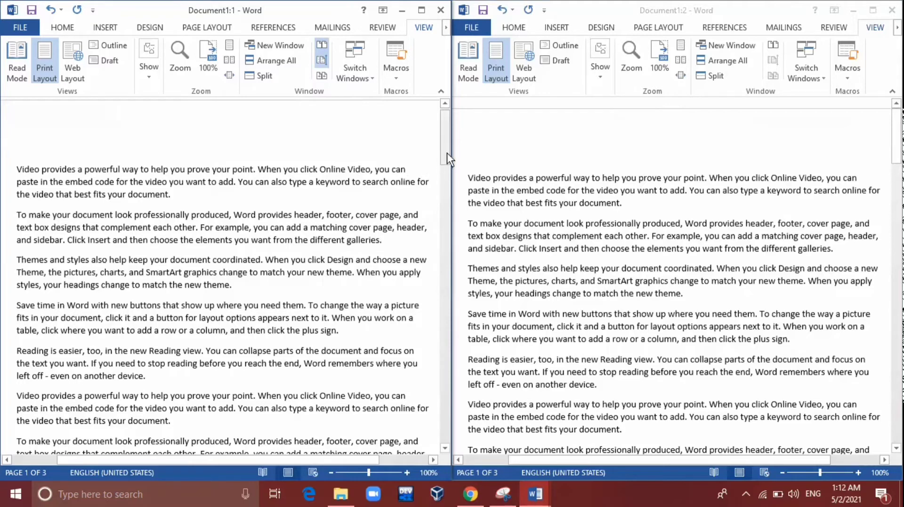
left_click_drag(454, 245, 461, 250)
left_click_drag(460, 195, 421, 109)
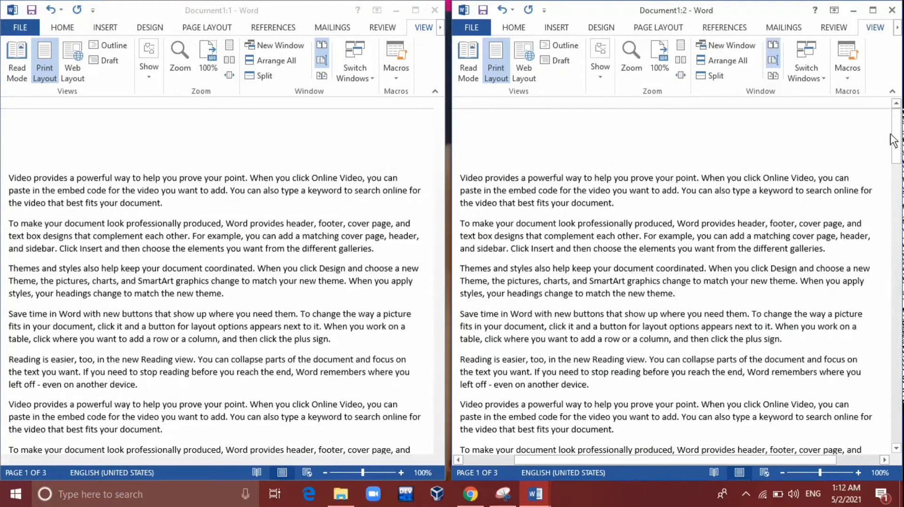
mouse_move(896, 136)
left_mouse_down()
mouse_move(896, 283)
mouse_move(899, 127)
left_mouse_up()
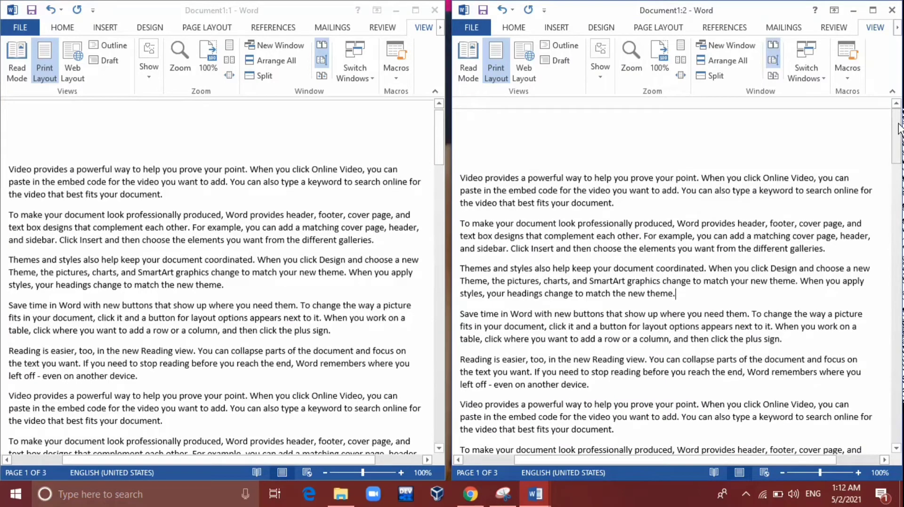
left_click(425, 29)
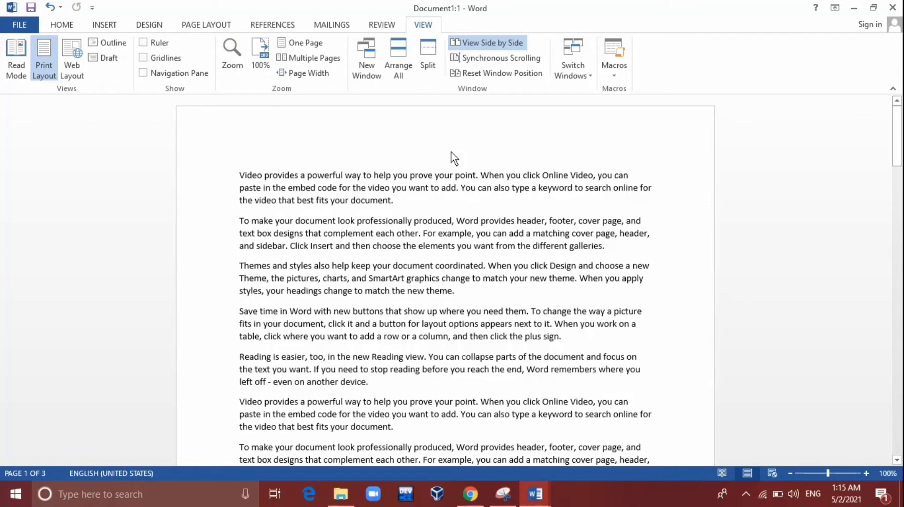
- Reset the side-by-side window positions and scroll Document1:1 and Document1:2 separately
left_click(496, 70)
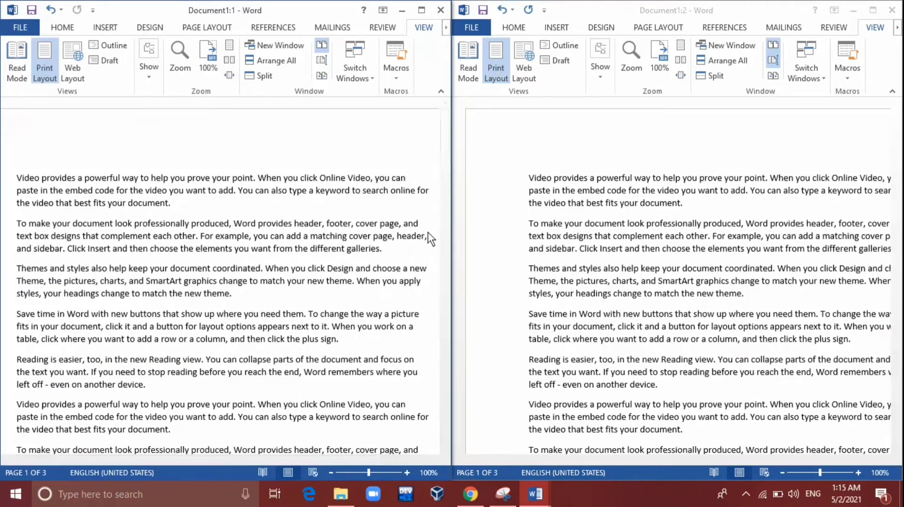
left_click_drag(448, 159, 444, 108)
left_click_drag(895, 123, 893, 143)
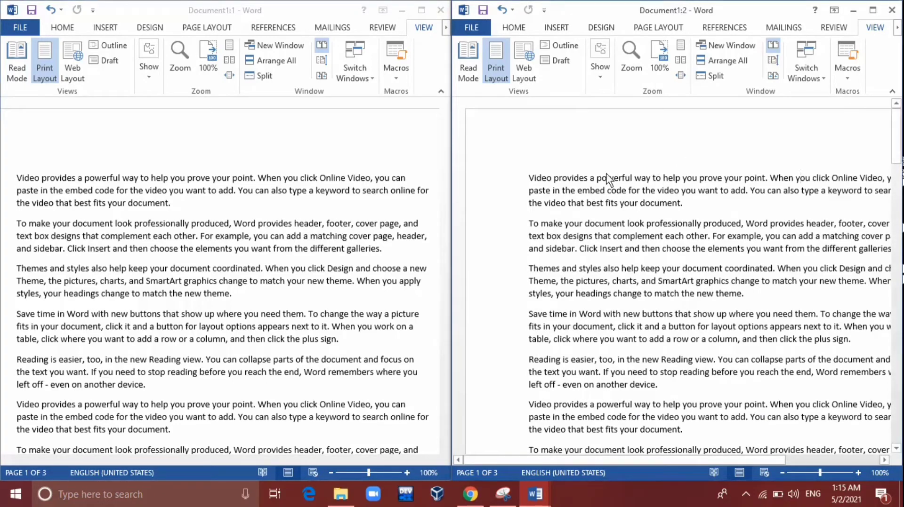
left_click(307, 185)
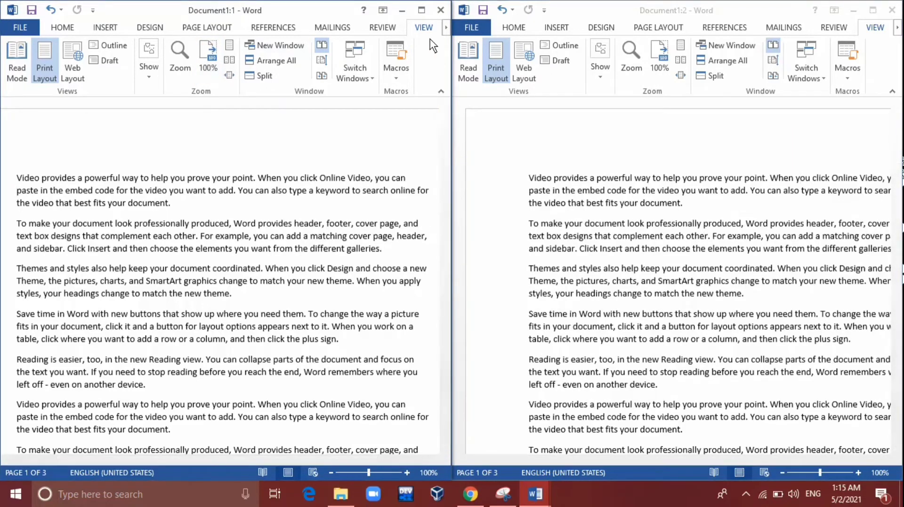
- Maximize the Document1:1 window and open two more windows of the same document, showing the View commands in each
left_click(421, 9)
left_click(521, 176)
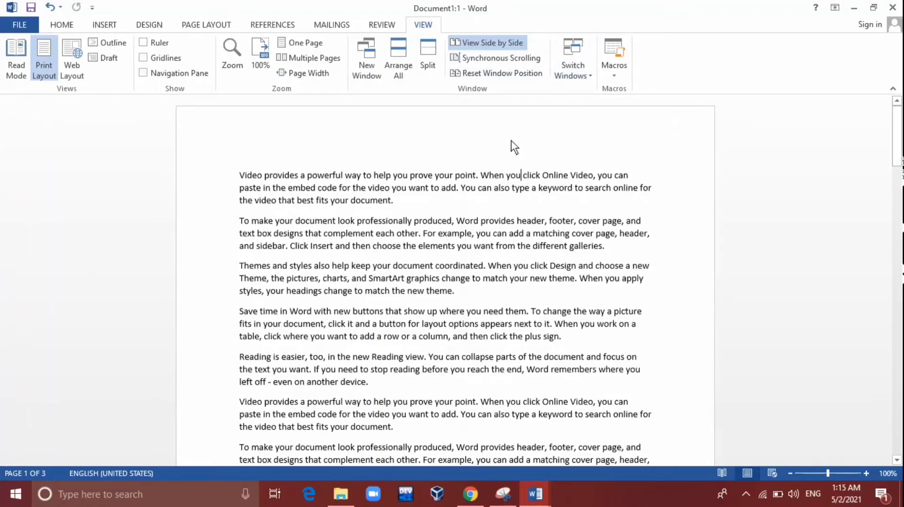
left_click(367, 59)
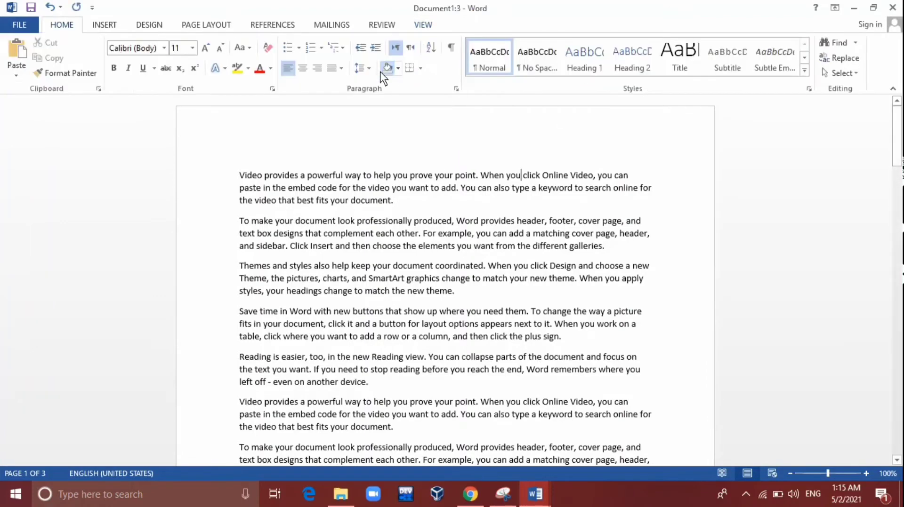
left_click(423, 25)
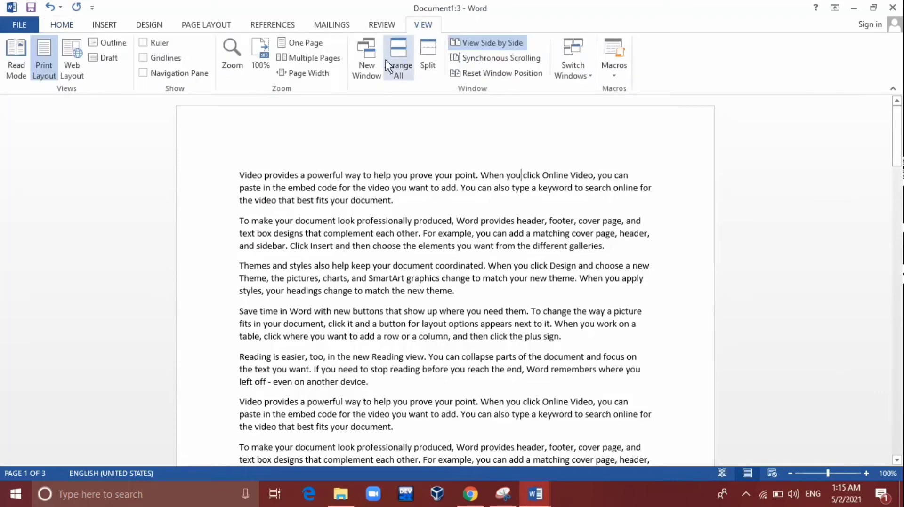
left_click(371, 70)
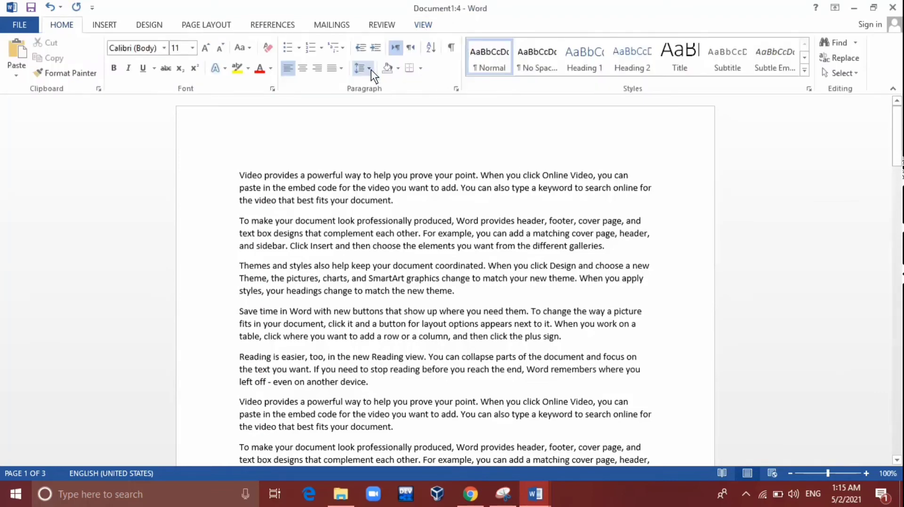
left_click(425, 26)
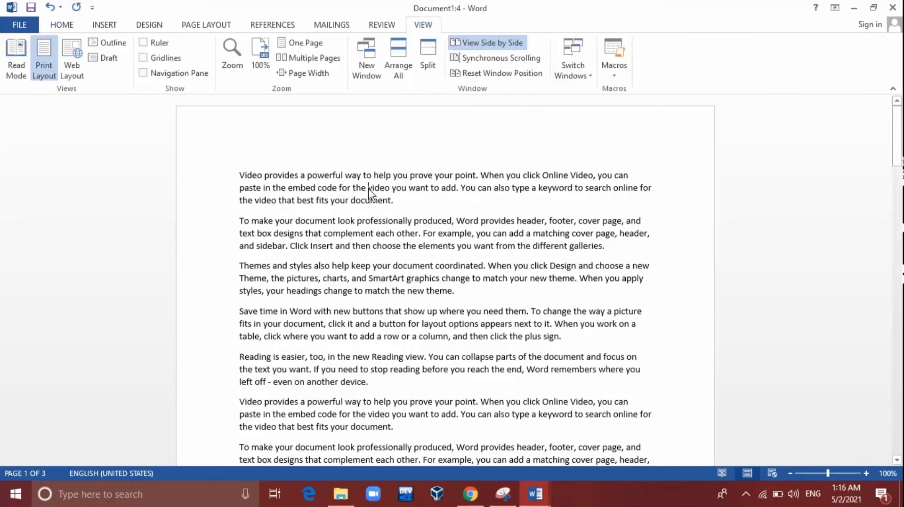
- Switch to the Document1:1 window and from there to Document1:4, and move to the end of the document
key("alt+Tab")
key("alt+Tab")
mouse_move(538, 492)
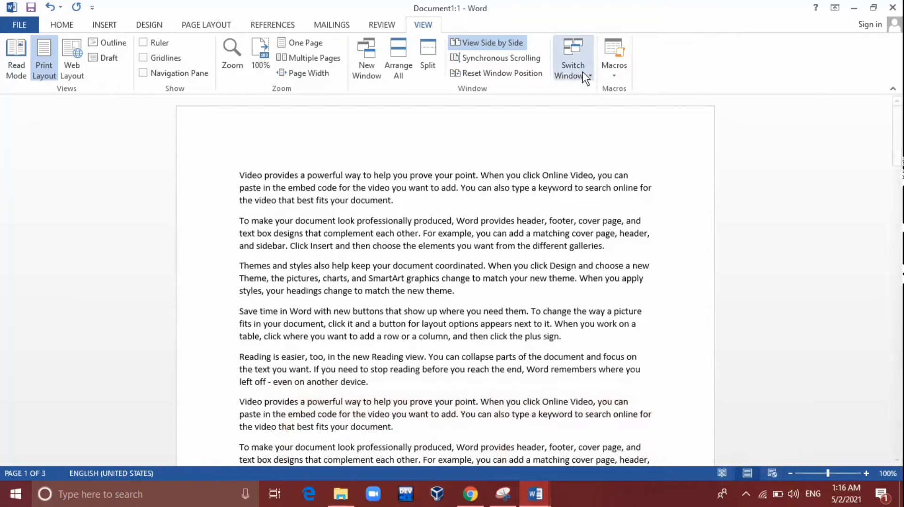
left_click(583, 72)
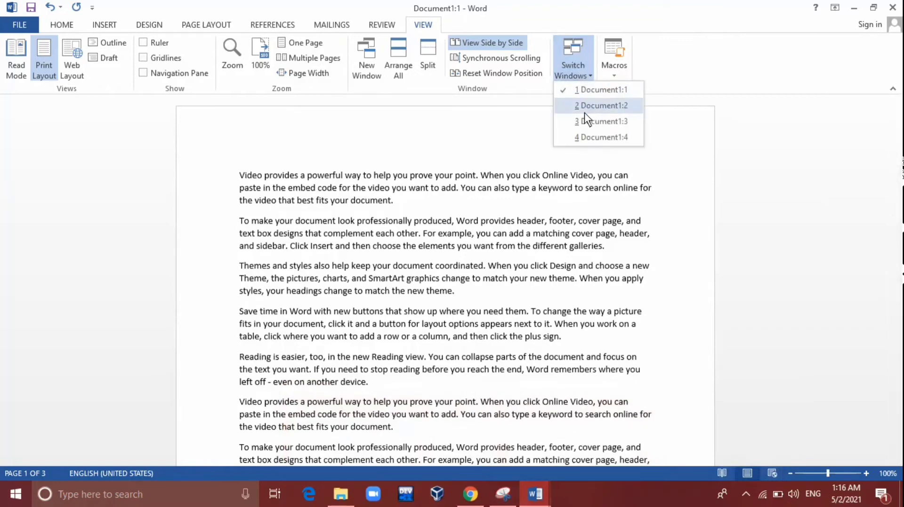
left_click(596, 139)
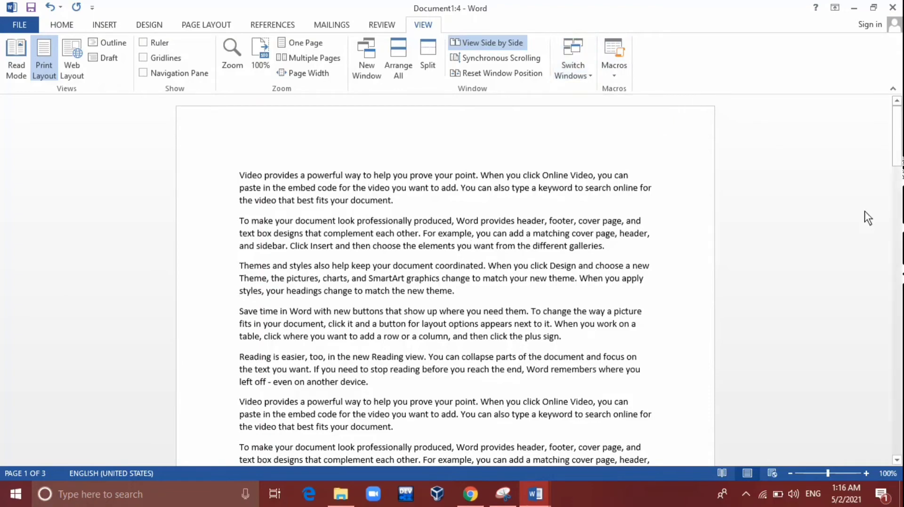
left_click_drag(897, 153, 899, 390)
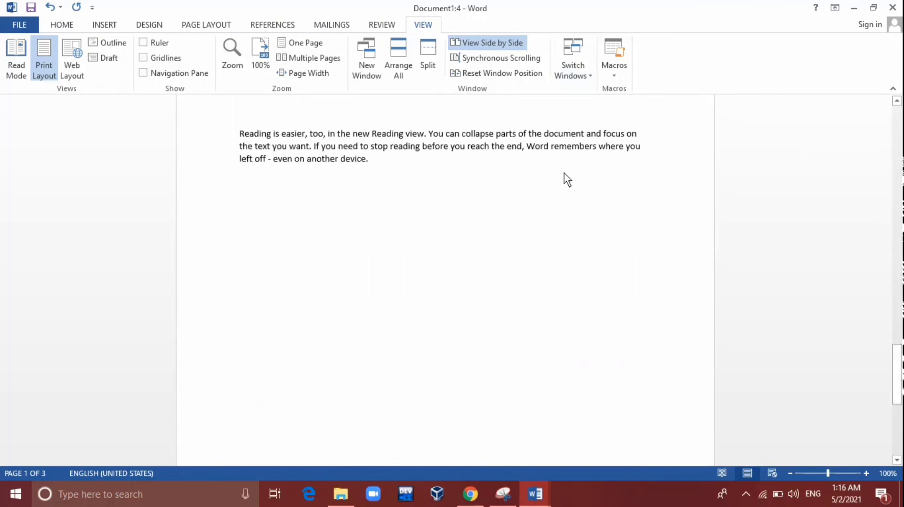
- Duplicate the document's last paragraph, "Reading is easier, too...", directly below itself on page 3
left_click(417, 166)
left_click_drag(382, 162, 242, 140)
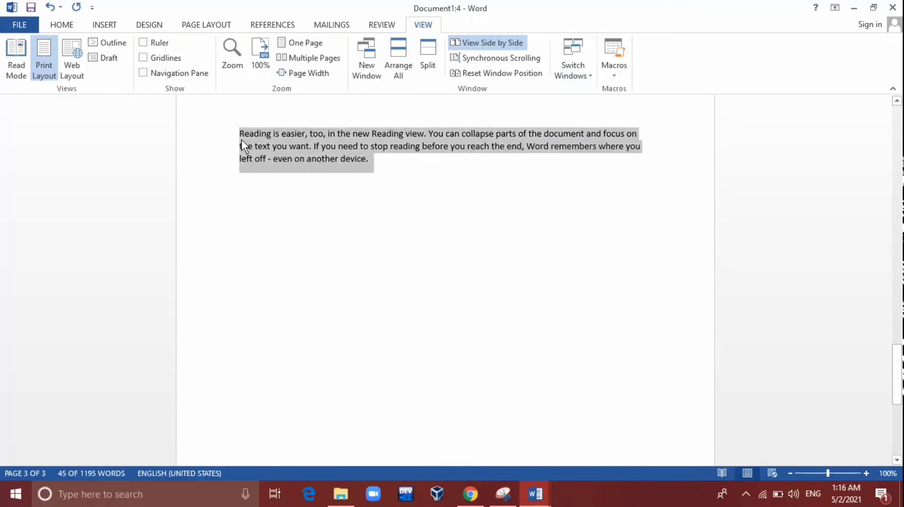
key("ctrl+c")
key("Right")
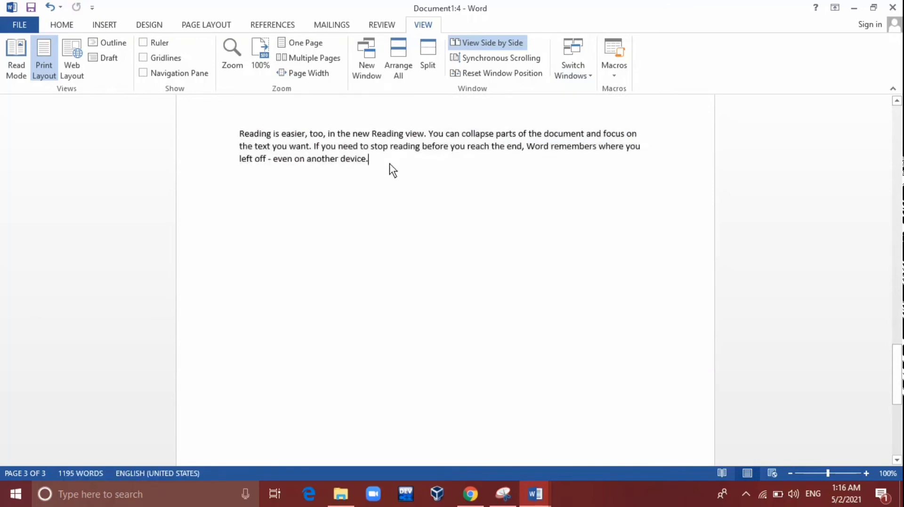
key("ctrl+v")
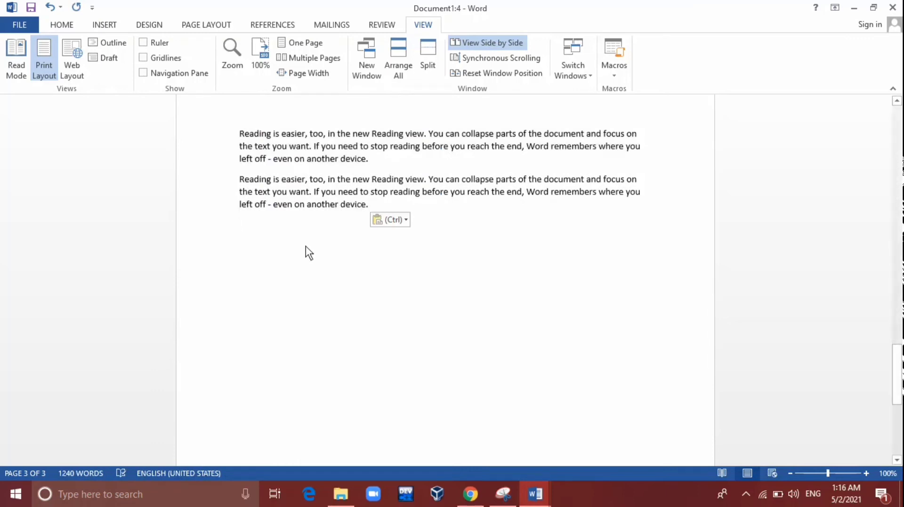
- Enter the sample text xhchdgcjshsjk on the line below the pasted paragraph and erase it again
type("xhchdgcjshsjk")
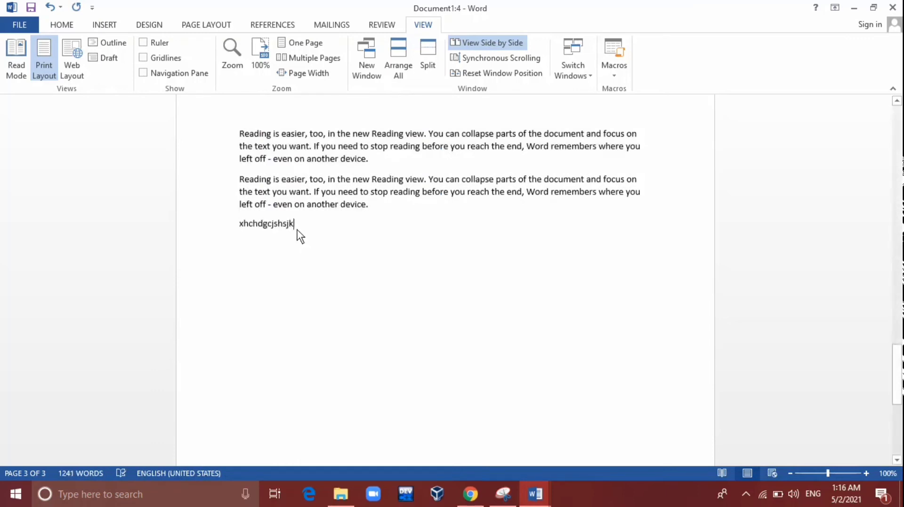
left_click_drag(264, 231, 230, 234)
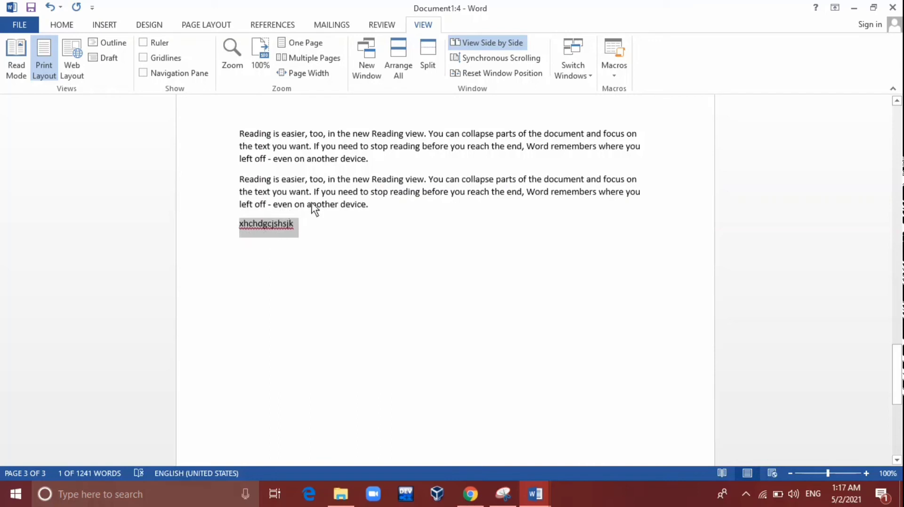
left_click(298, 225)
key("BackSpace")
key("BackSpace")
key("BackSpace")
key("BackSpace")
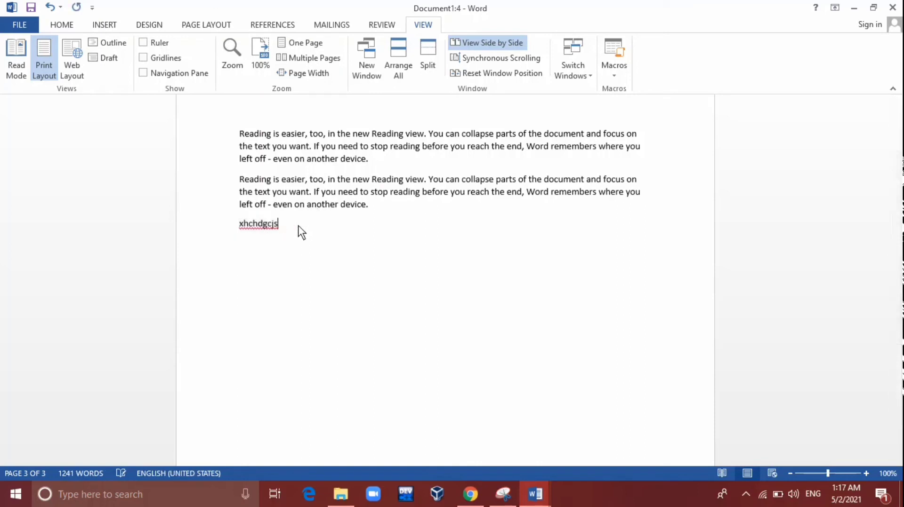
key("BackSpace")
key("BackSpace")
key("BackSpace")
key("BackSpace")
key("BackSpace")
key("BackSpace")
key("BackSpace")
key("BackSpace")
key("BackSpace")
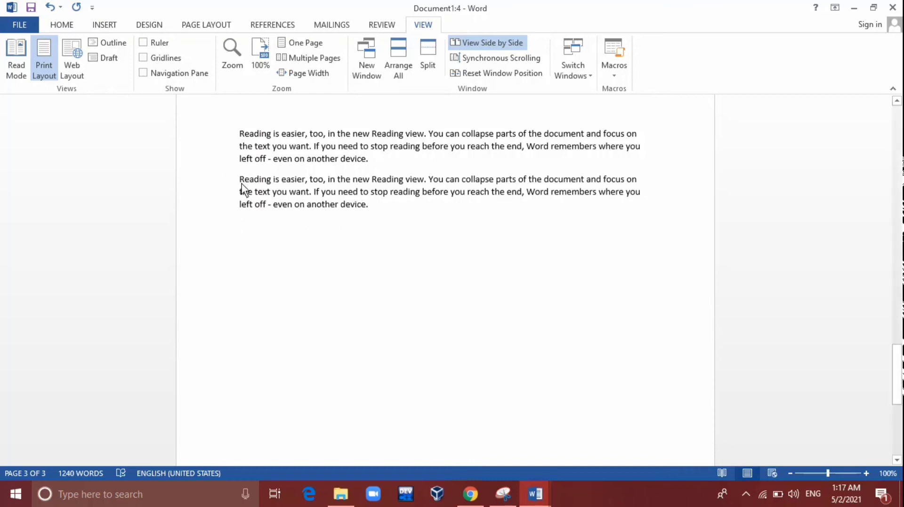
- Highlight the duplicated paragraph to point it out, and start a new line after its end
left_click_drag(241, 182, 377, 201)
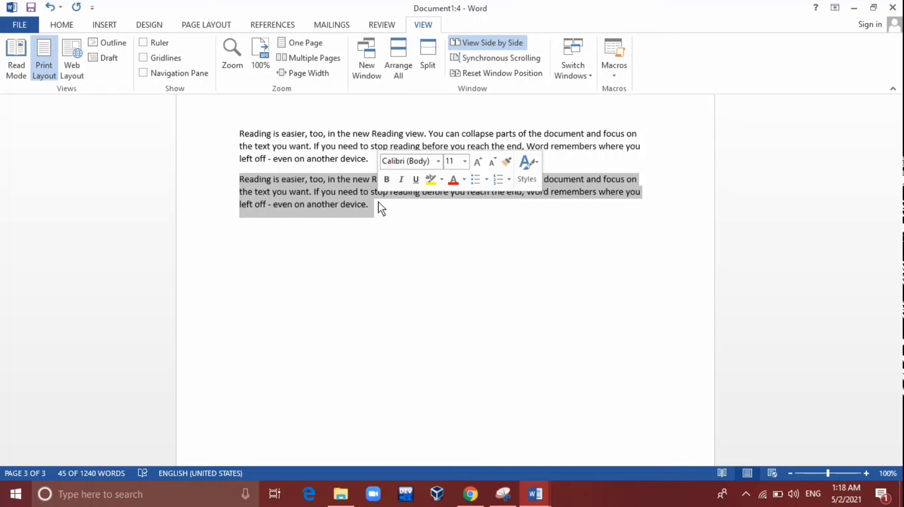
left_click(376, 204)
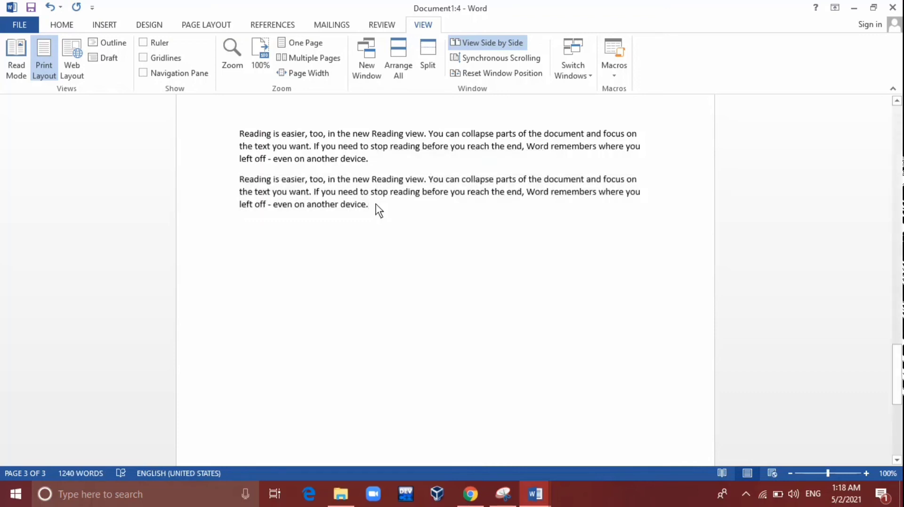
key("Return")
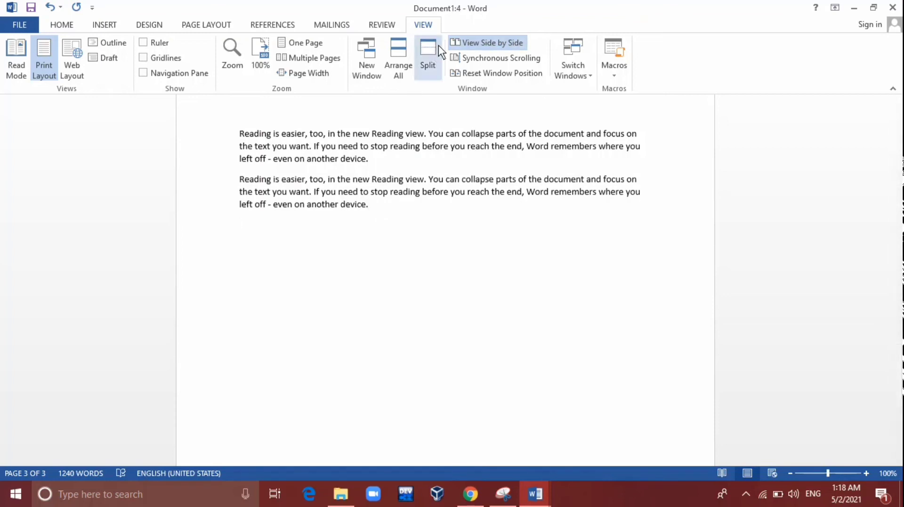
- View the macro list, and start recording a macro named abc for all documents, replacing the existing macro of that name
left_click(615, 66)
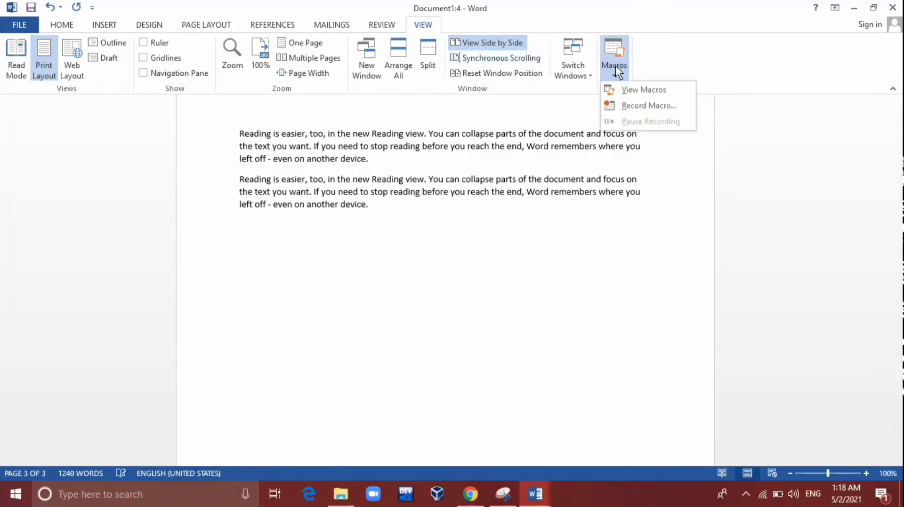
left_click(635, 90)
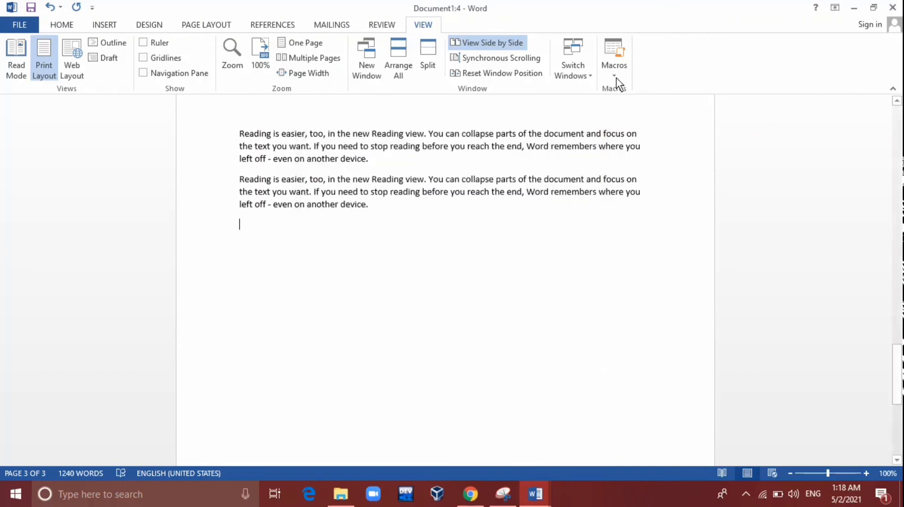
left_click(616, 71)
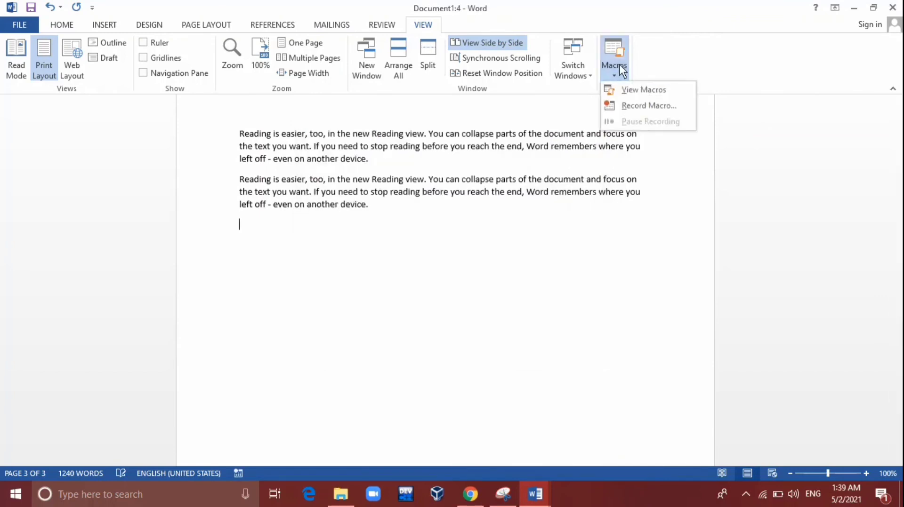
left_click(621, 107)
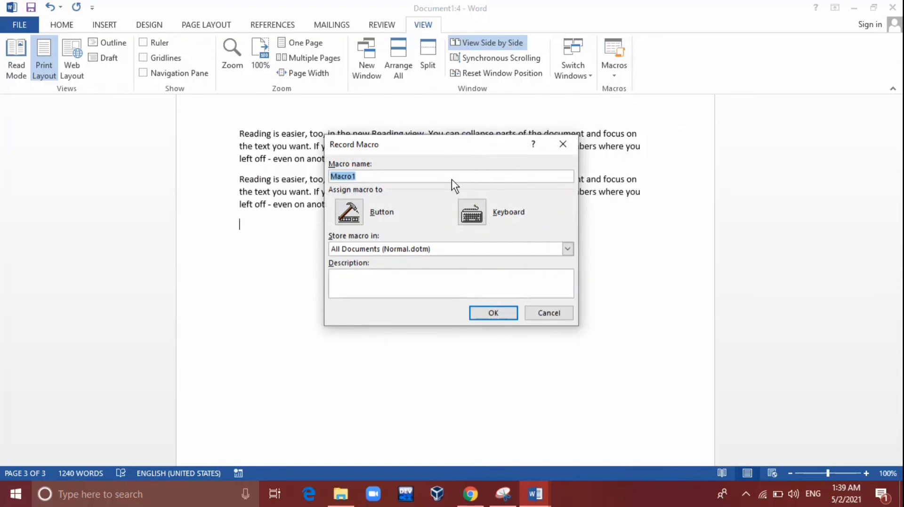
left_click(450, 179)
key("BackSpace")
key("BackSpace")
key("BackSpace")
key("BackSpace")
key("BackSpace")
key("BackSpace")
type("abc")
left_click(511, 311)
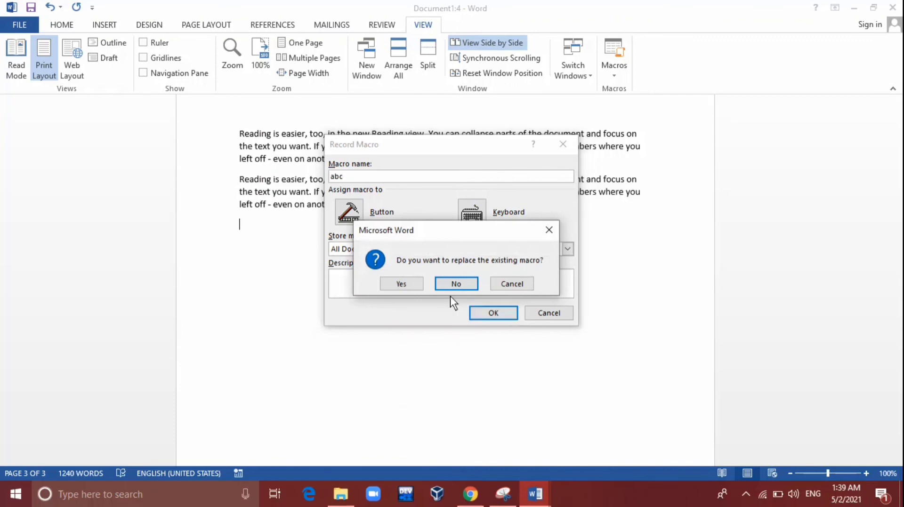
left_click(412, 287)
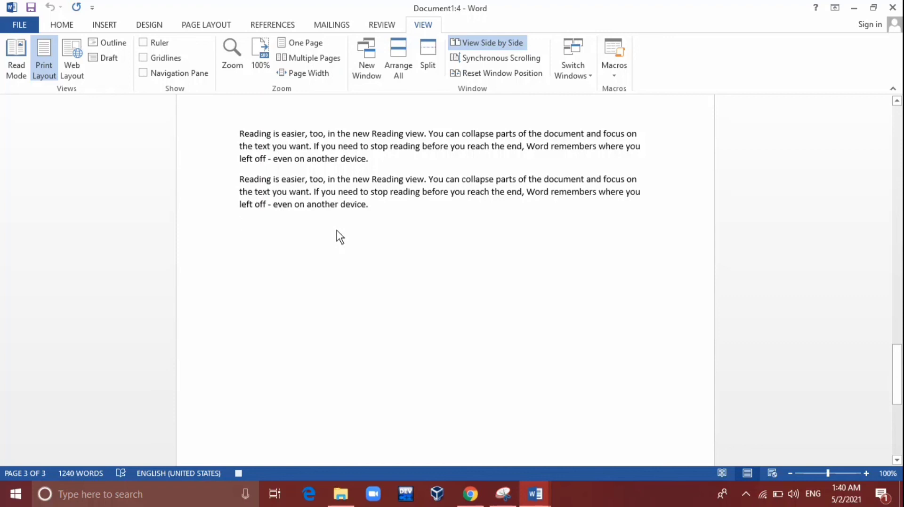
- Record entering the text bcjhdfhjsbxbvjdfkhfkmnccmhf below the paragraphs and pause the macro recording
type("bcjhdfhjsbxbvj")
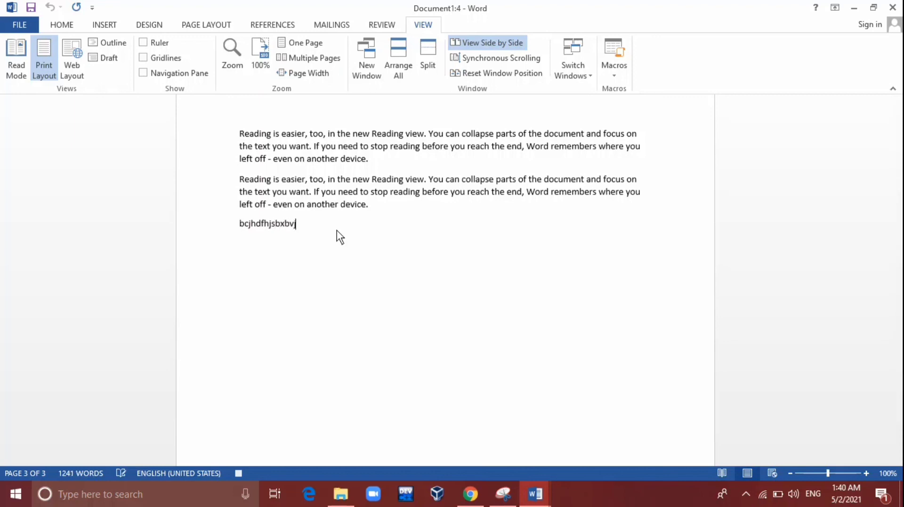
type("dfkhfkmnccmhf")
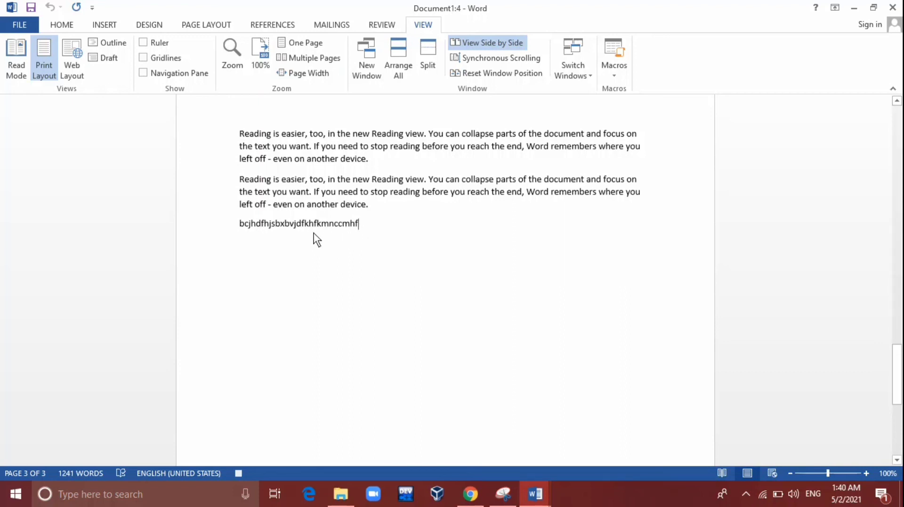
left_click(615, 77)
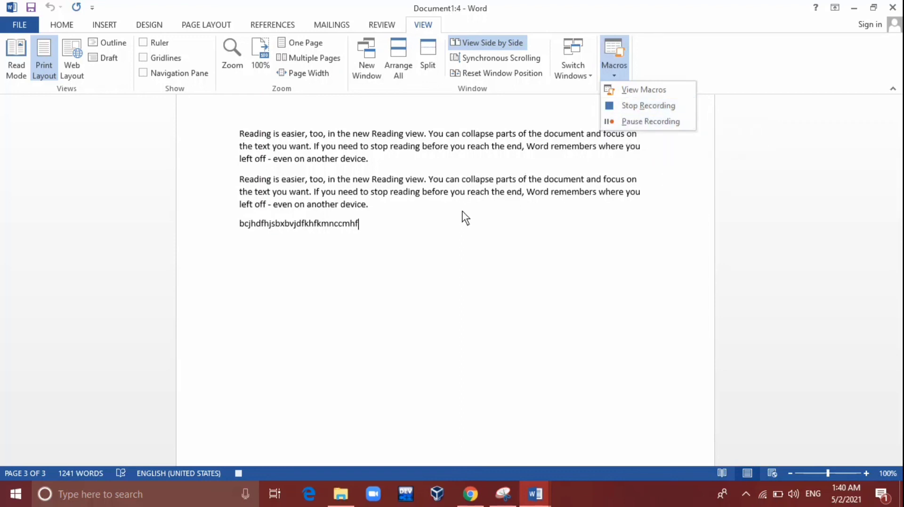
left_click(609, 122)
- Add the word jbcjscsakxak after the recorded text while the recording is paused, and resume the recorder
type("jbcjscsakxak")
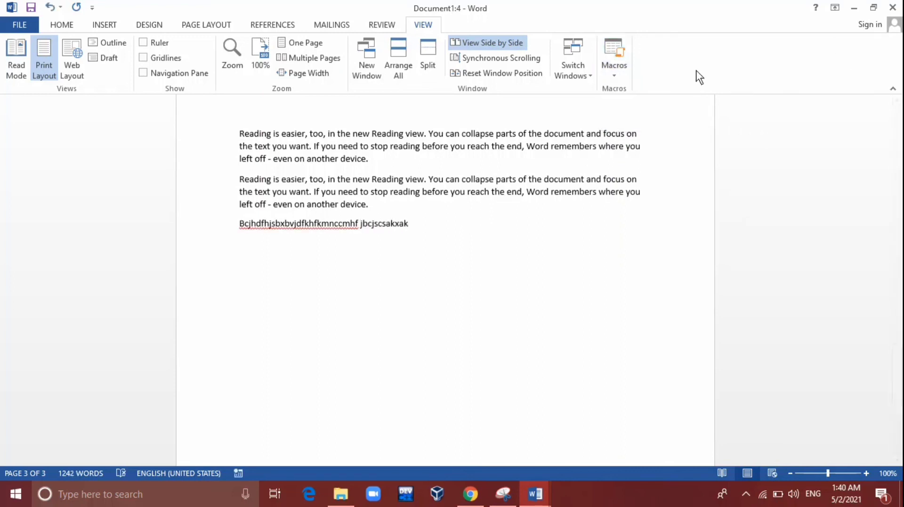
left_click(615, 71)
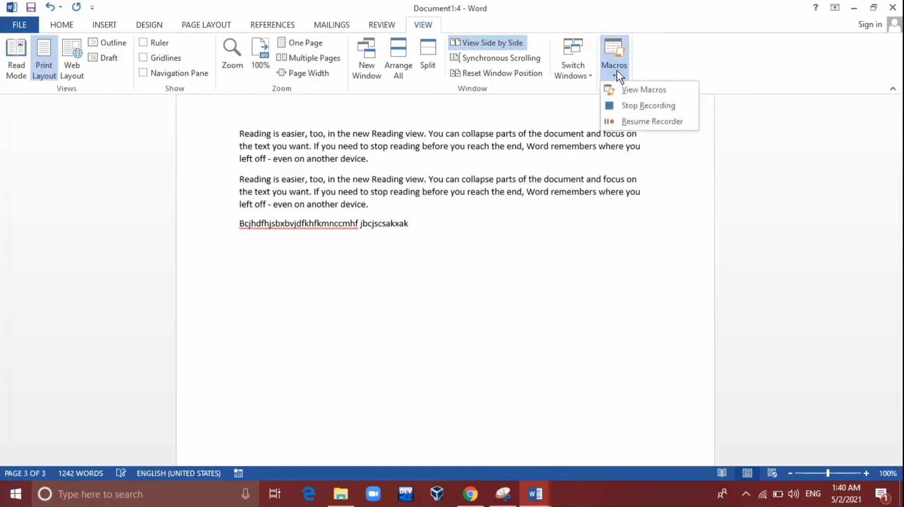
left_click(629, 120)
- Record entering ghdgfudhfishfiashfsi at the end of the line and stop the macro recording
type("ghdgfudhfishfi")
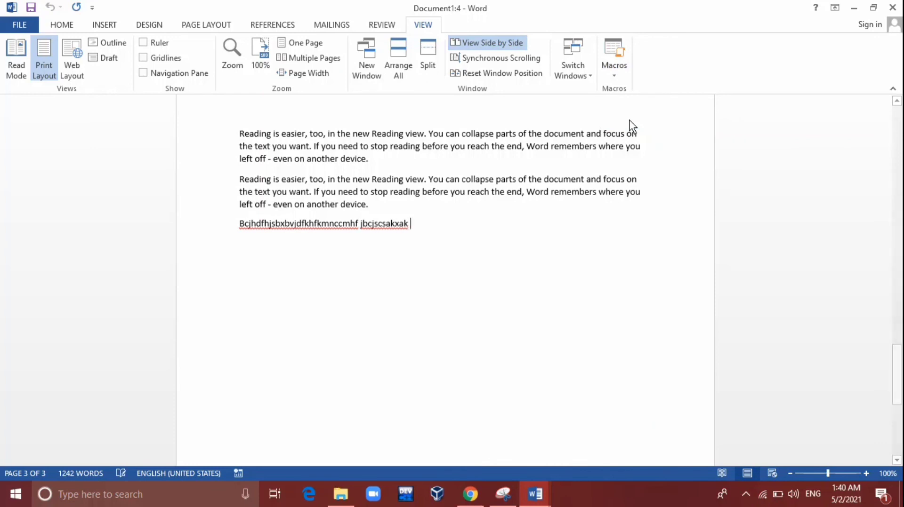
type("ashfsi")
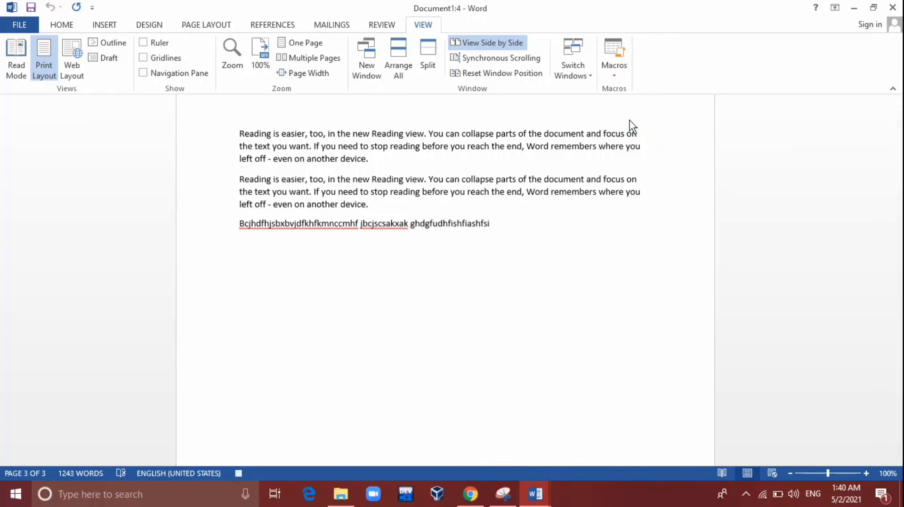
left_click(619, 74)
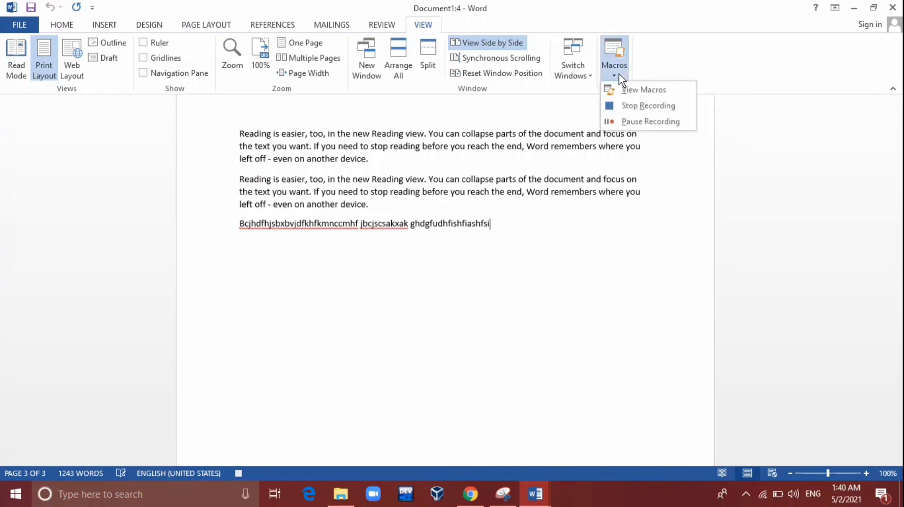
left_click(623, 104)
left_click(559, 206)
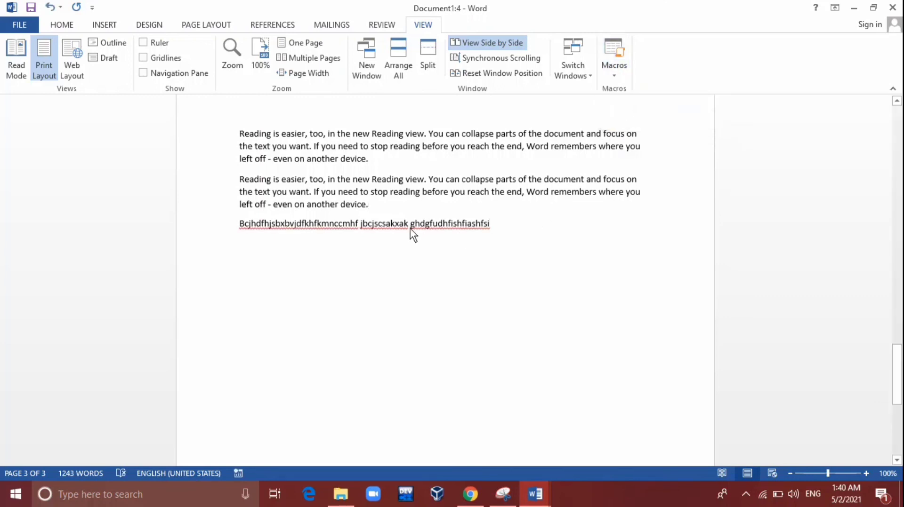
- Make the unrecorded word jbcjscsakxak bold and place the cursor two lines below the sample text
left_click_drag(367, 227, 360, 228)
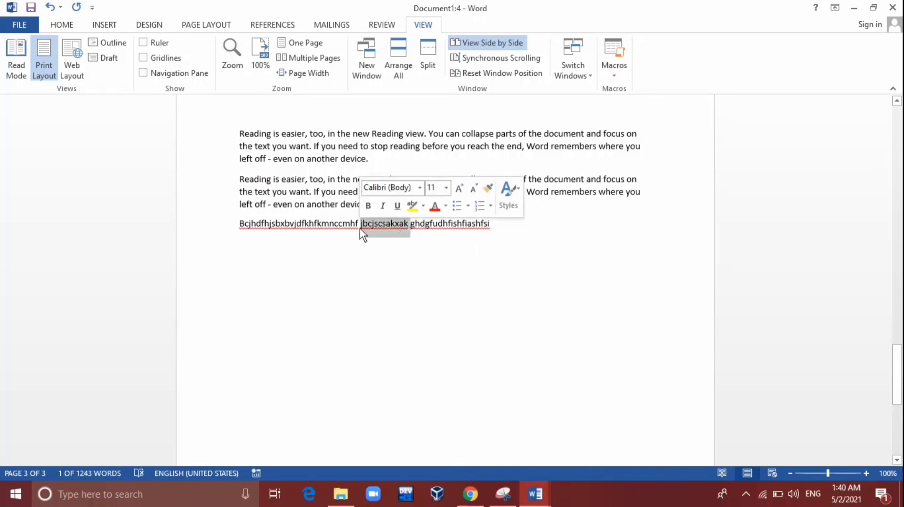
key("ctrl+b")
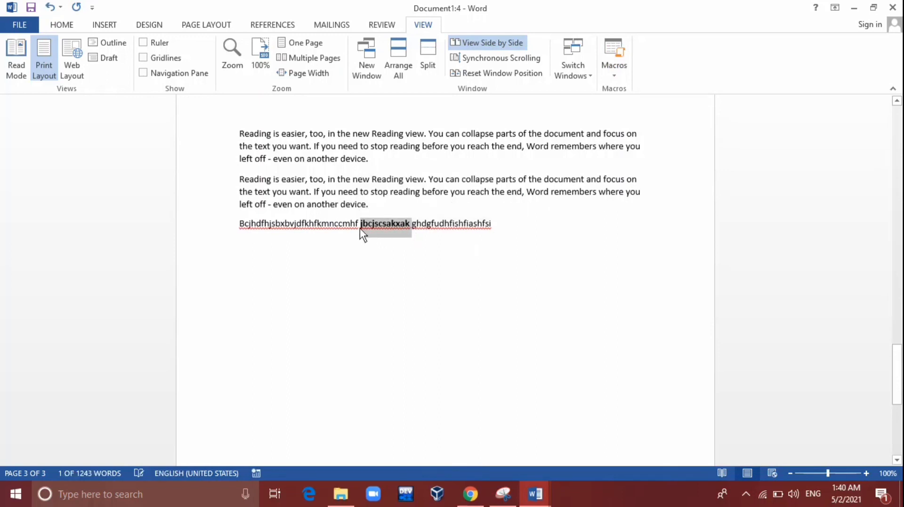
left_click(427, 264)
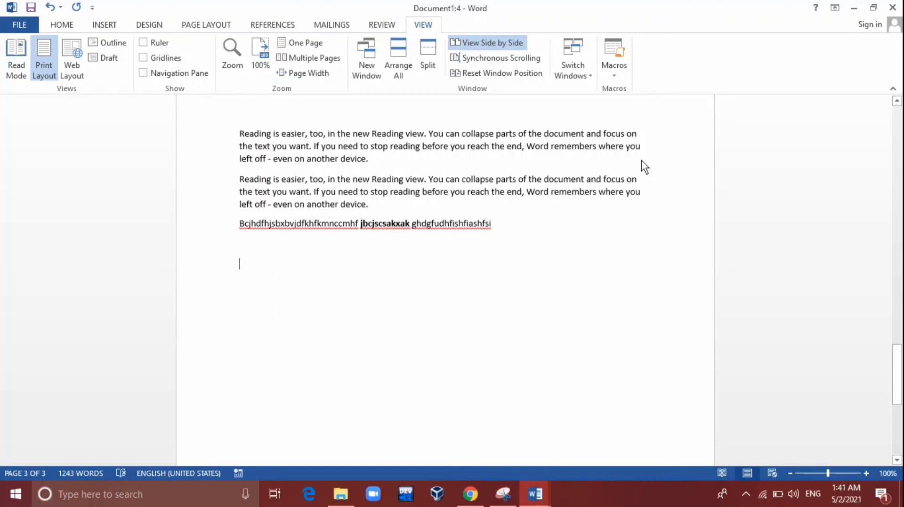
- Run the abc macro at the cursor and compare its output with the bold word in the line above
left_click(616, 67)
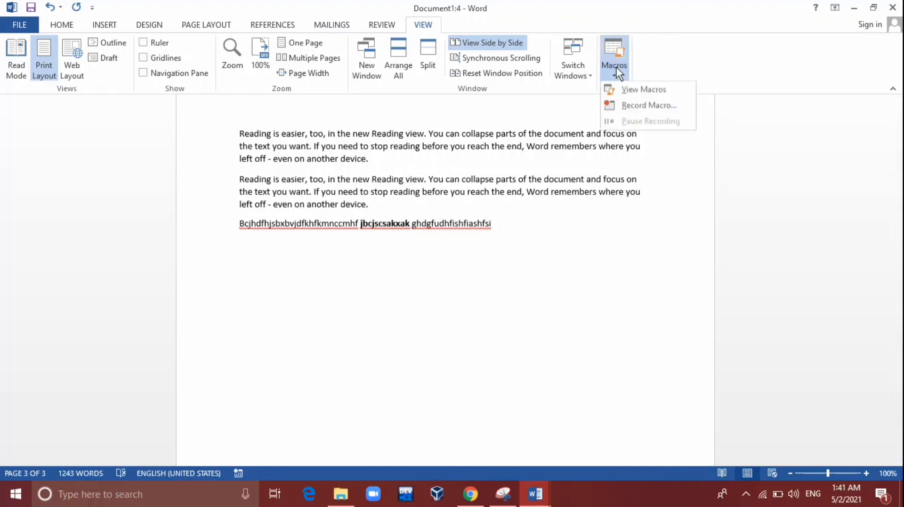
left_click(623, 89)
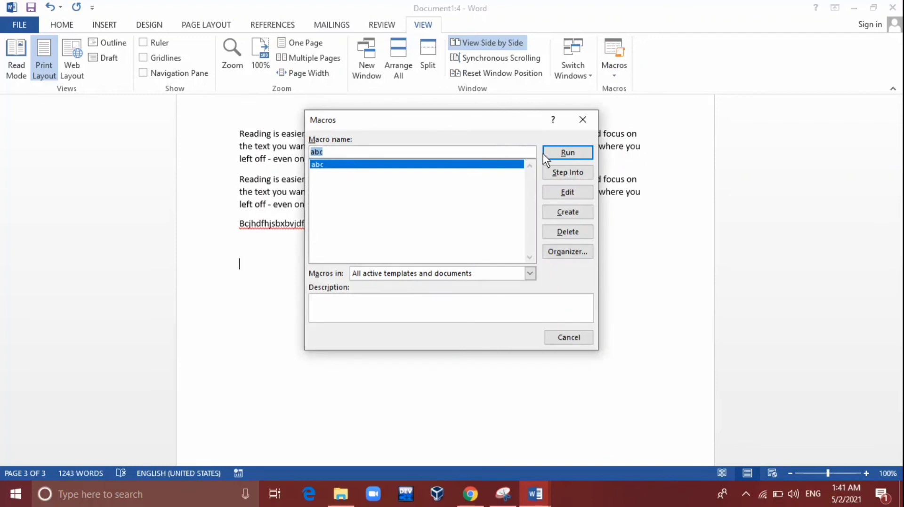
left_click(563, 157)
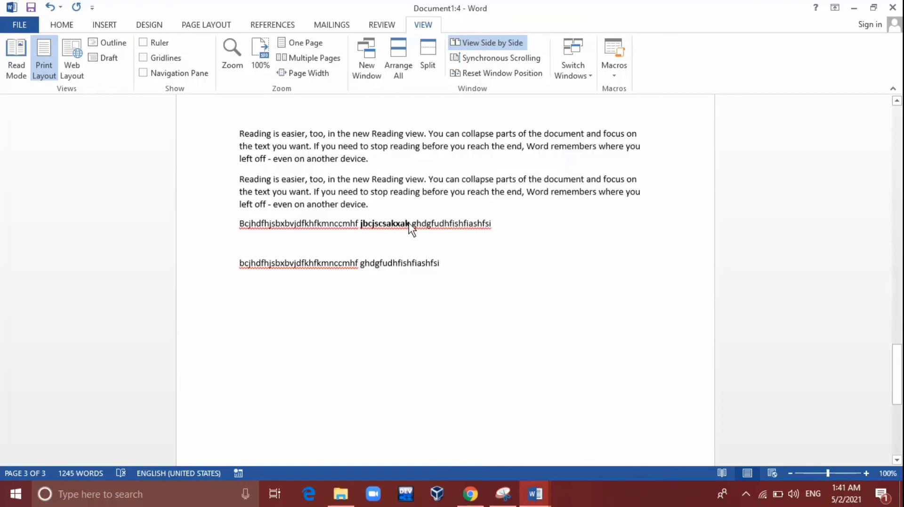
left_click_drag(408, 222, 361, 230)
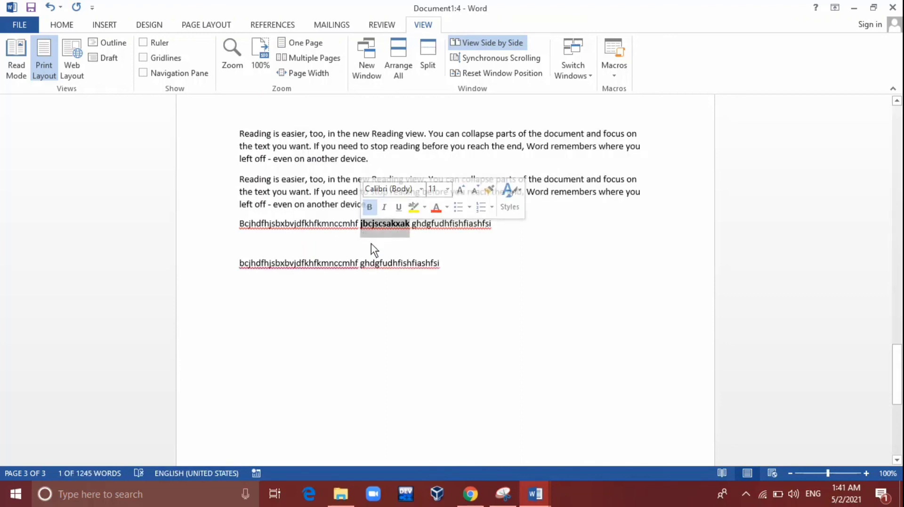
left_click(360, 267)
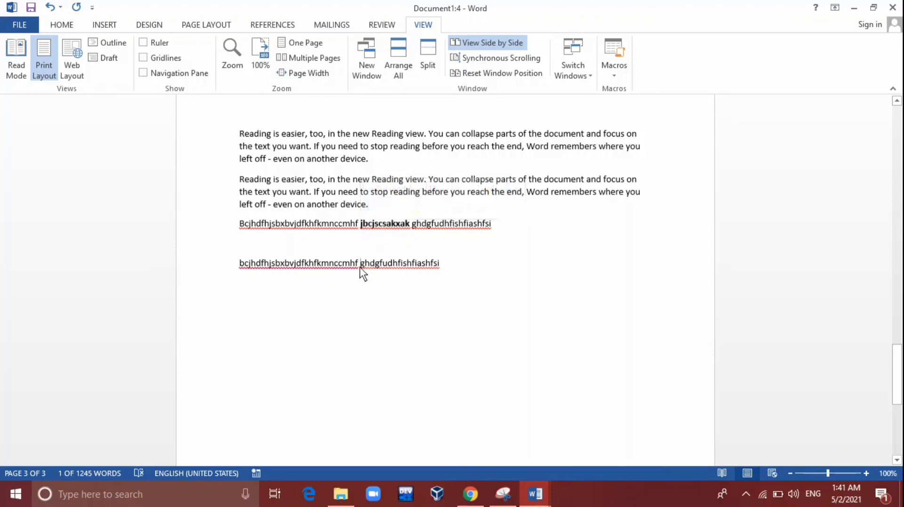